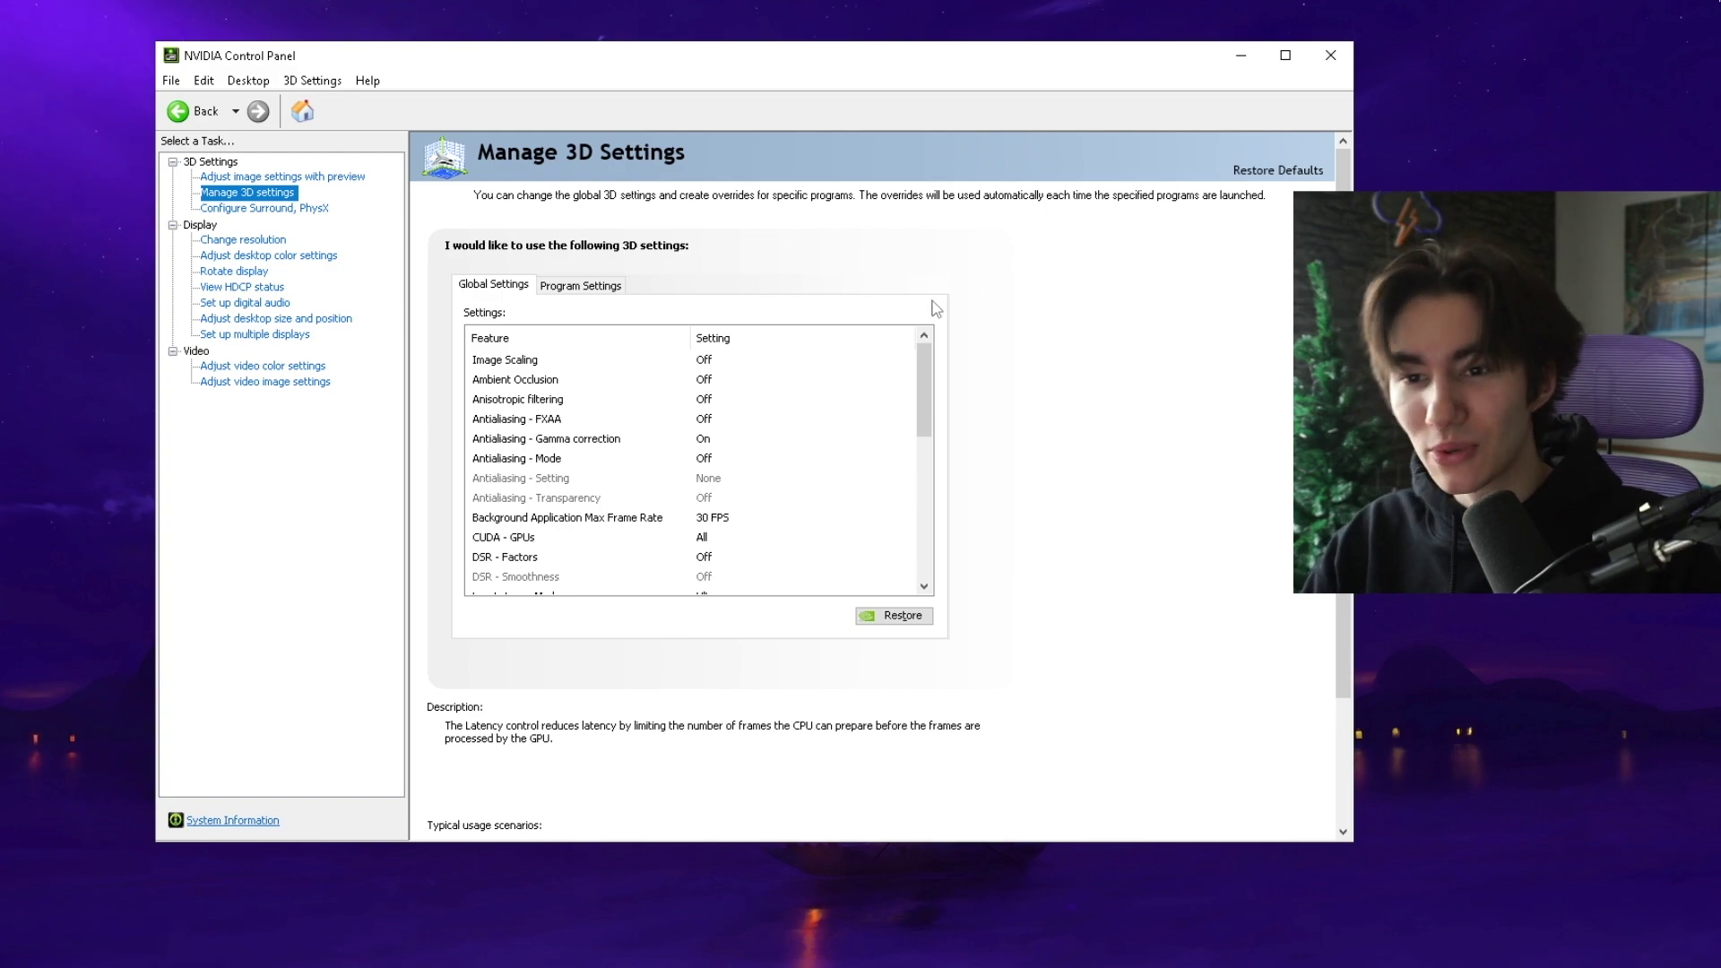
Search Windows for 'nvidia' and bring NVIDIA Control Panel's Manage 3D Settings page to the front
{"action": "key", "text": "super"}
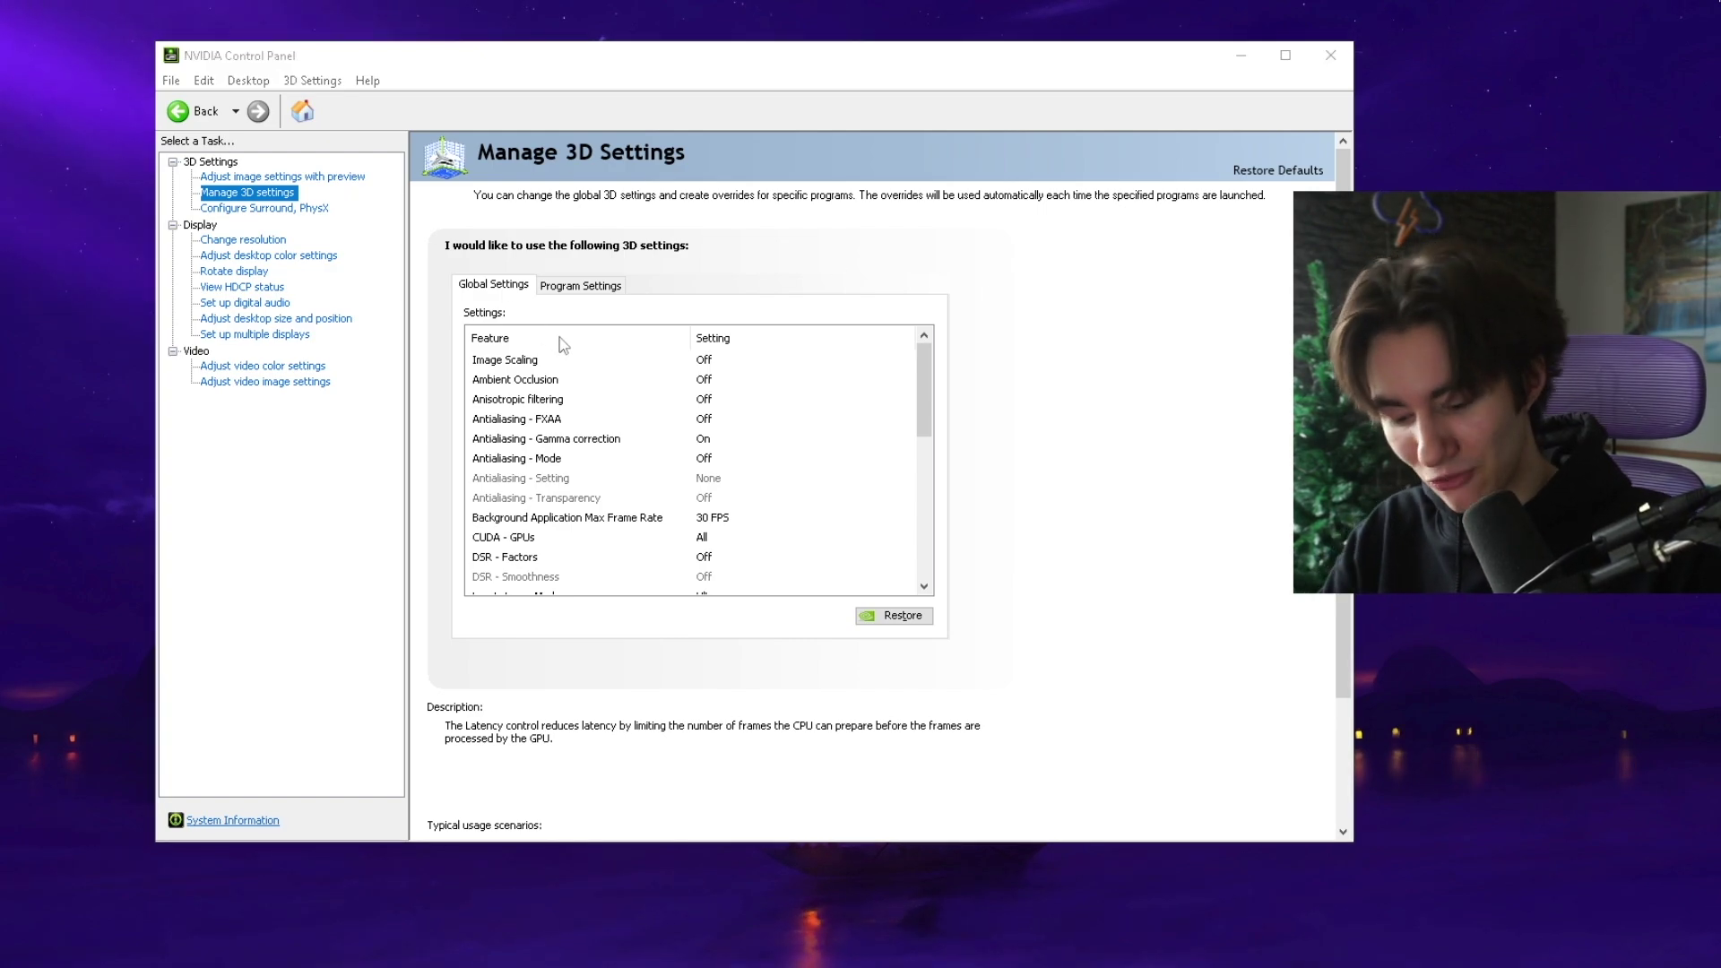
{"action": "type", "text": "nvidia"}
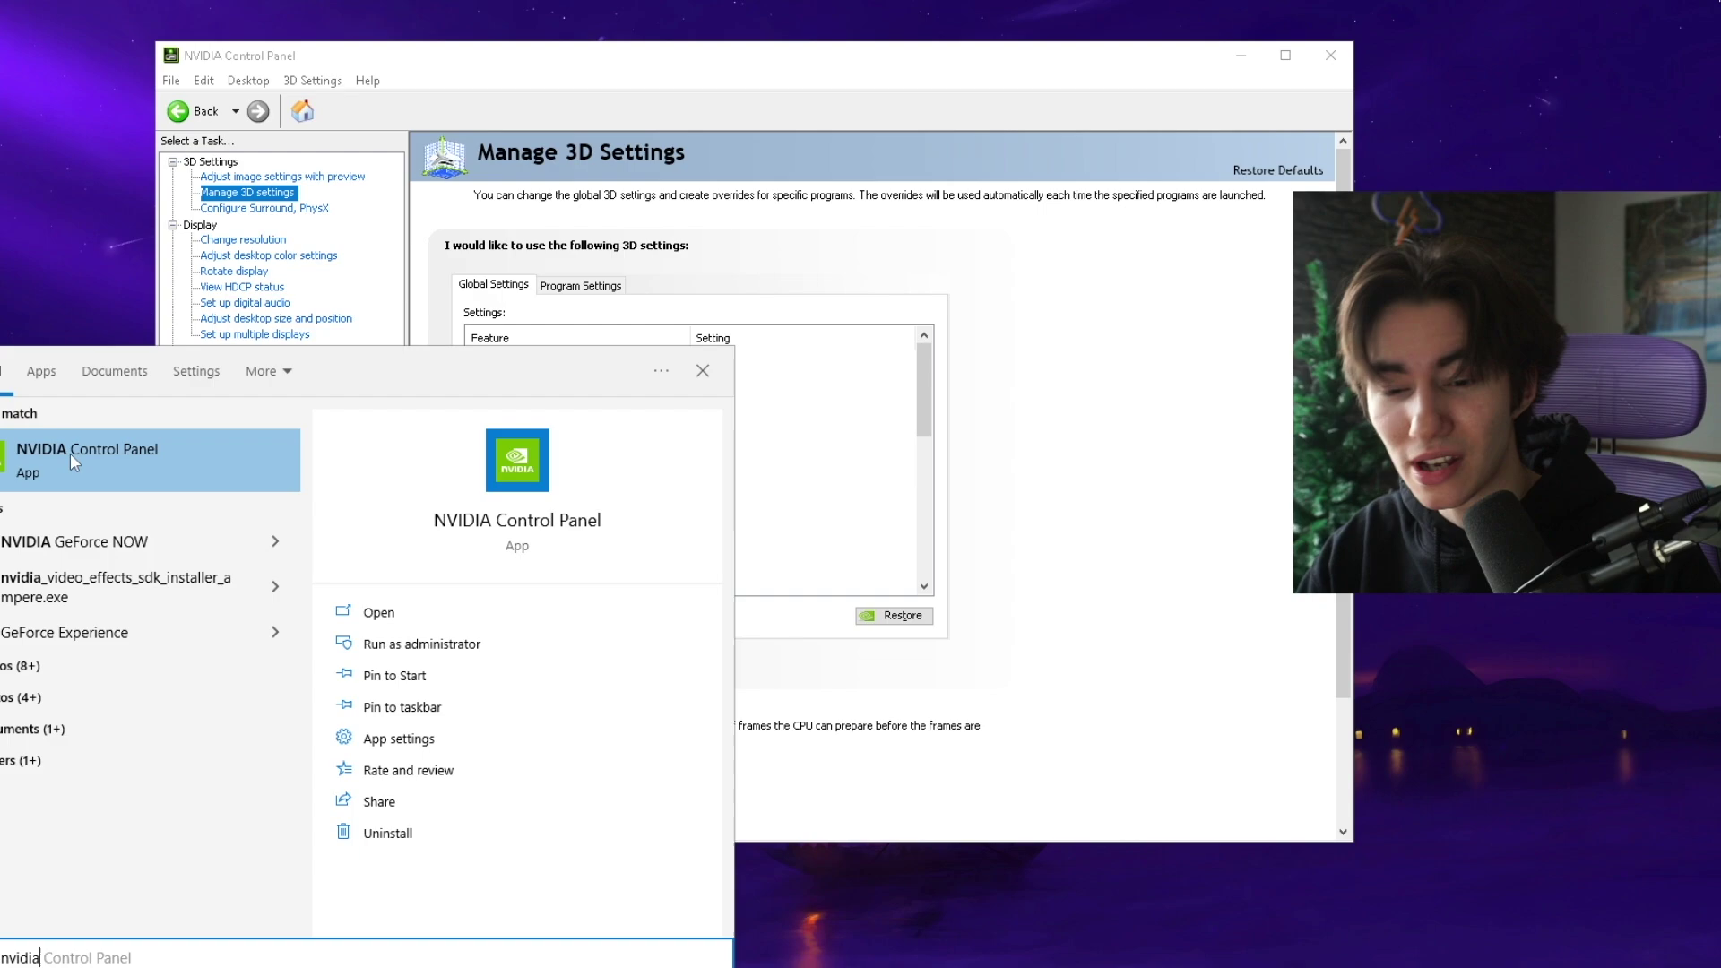
{"action": "left_click", "coordinate": [655, 341]}
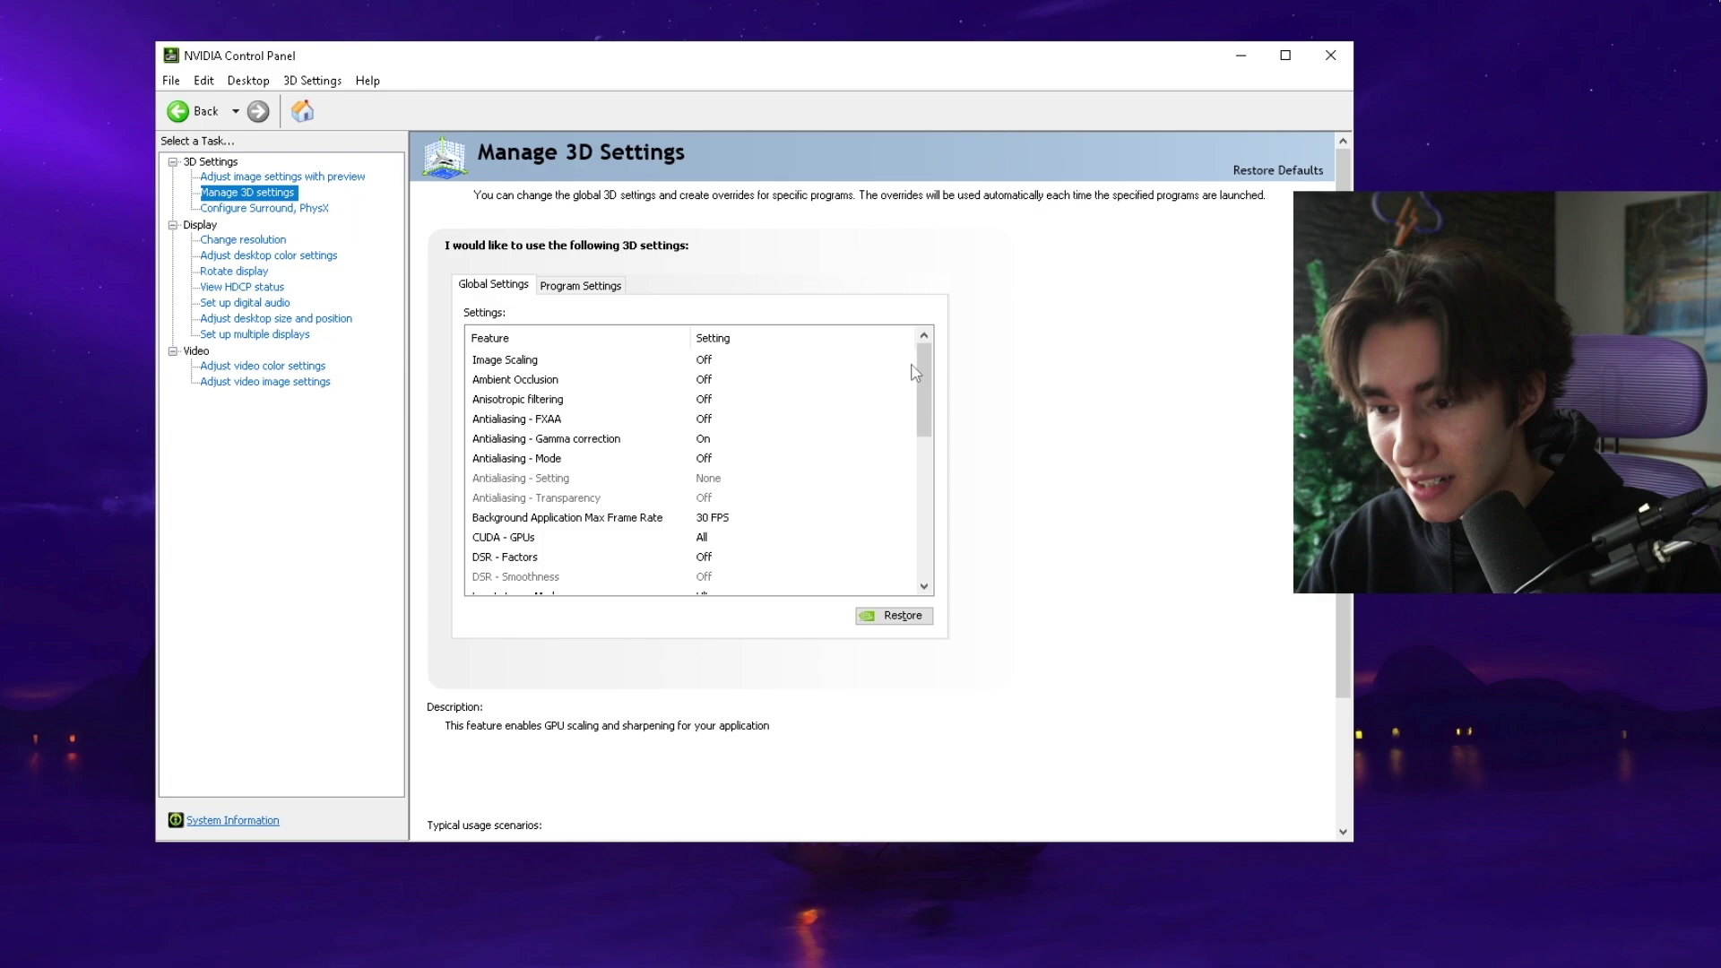
{"action": "left_click_drag", "start_coordinate": [920, 373], "coordinate": [838, 352]}
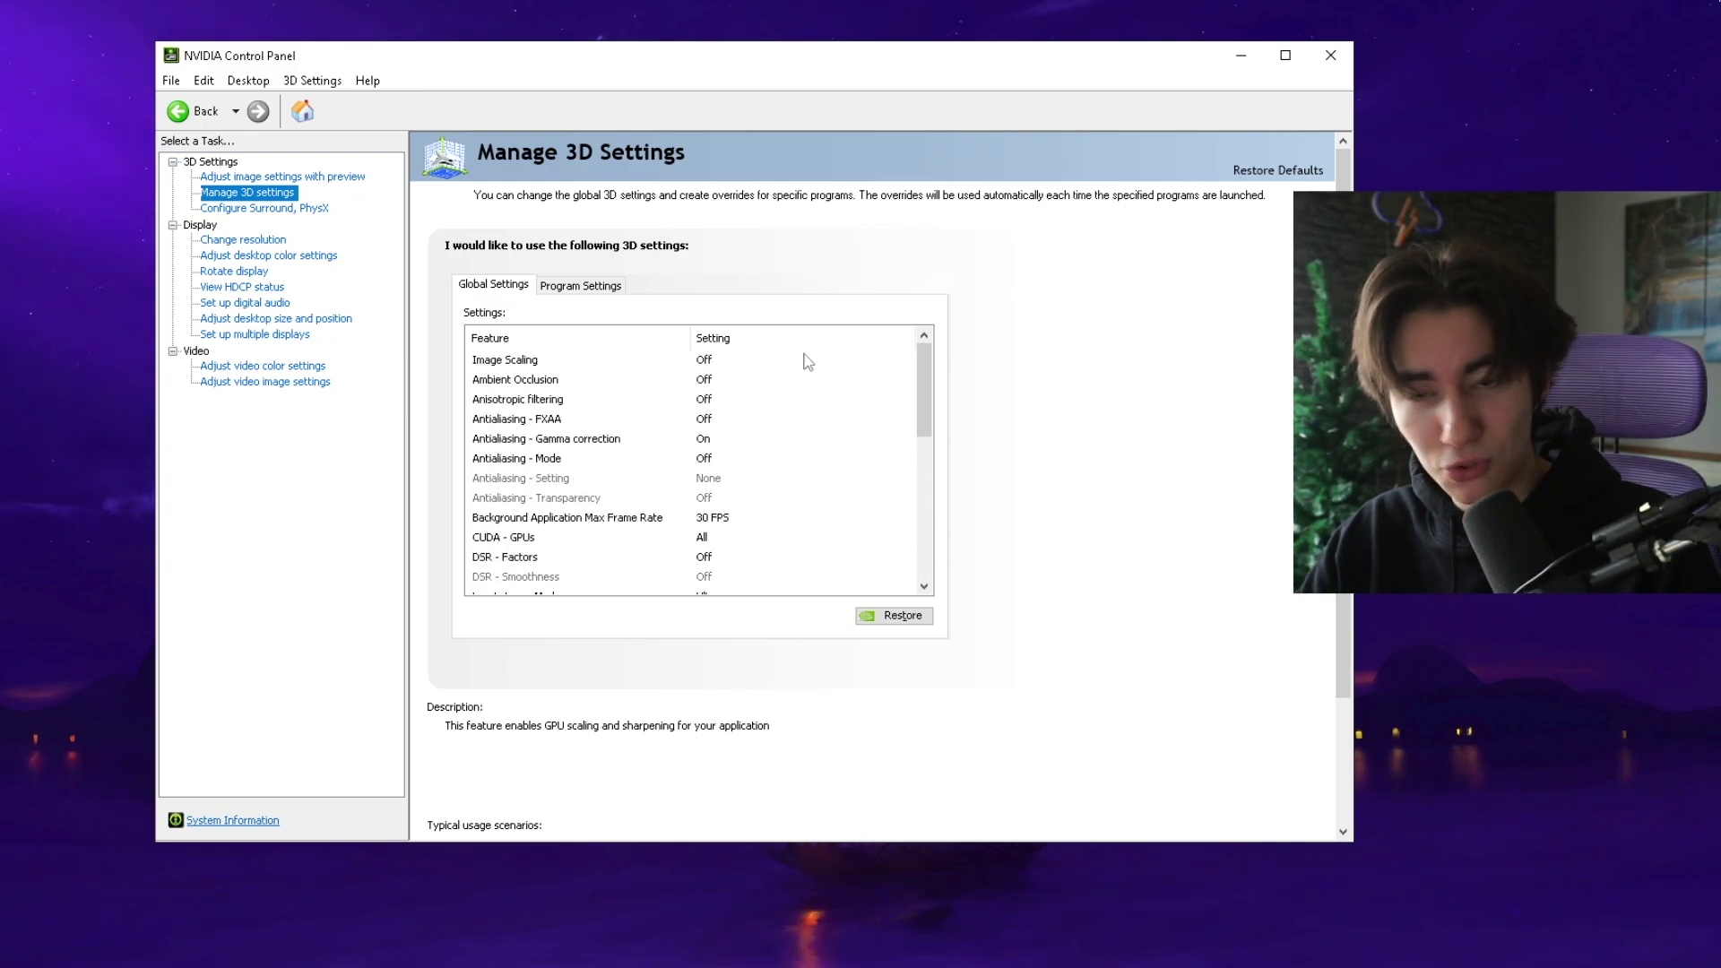
{"action": "left_click", "coordinate": [538, 360]}
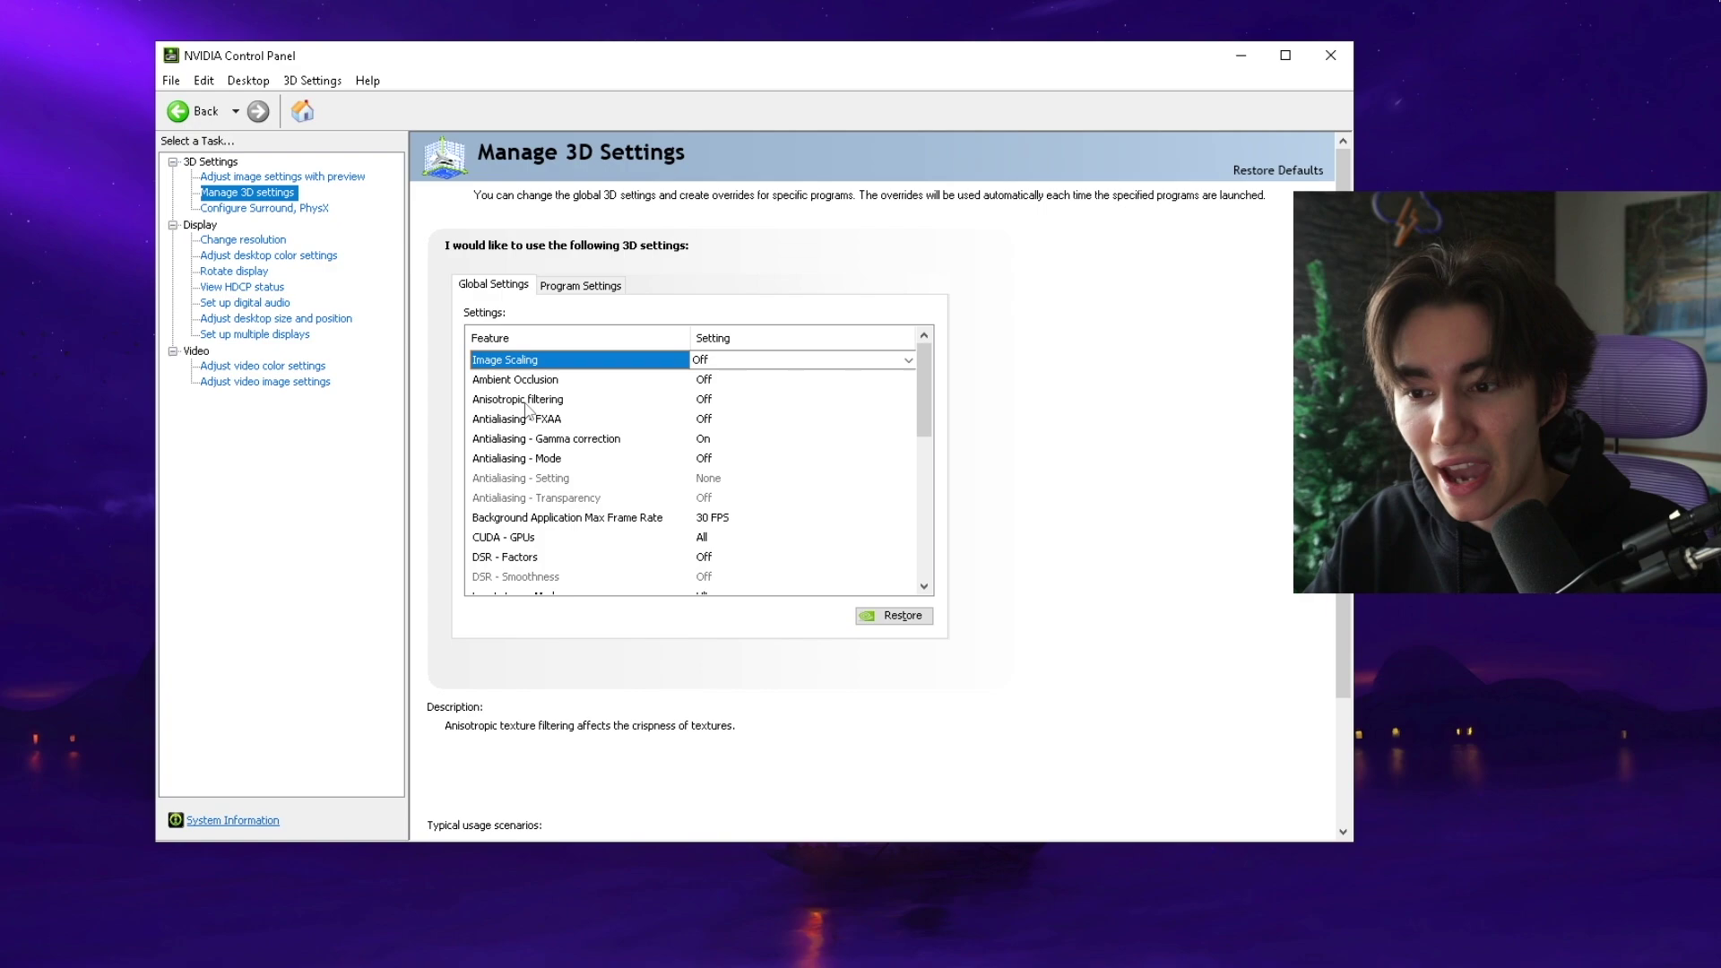
{"action": "left_click", "coordinate": [778, 399]}
{"action": "left_click", "coordinate": [778, 399]}
{"action": "left_click", "coordinate": [677, 426]}
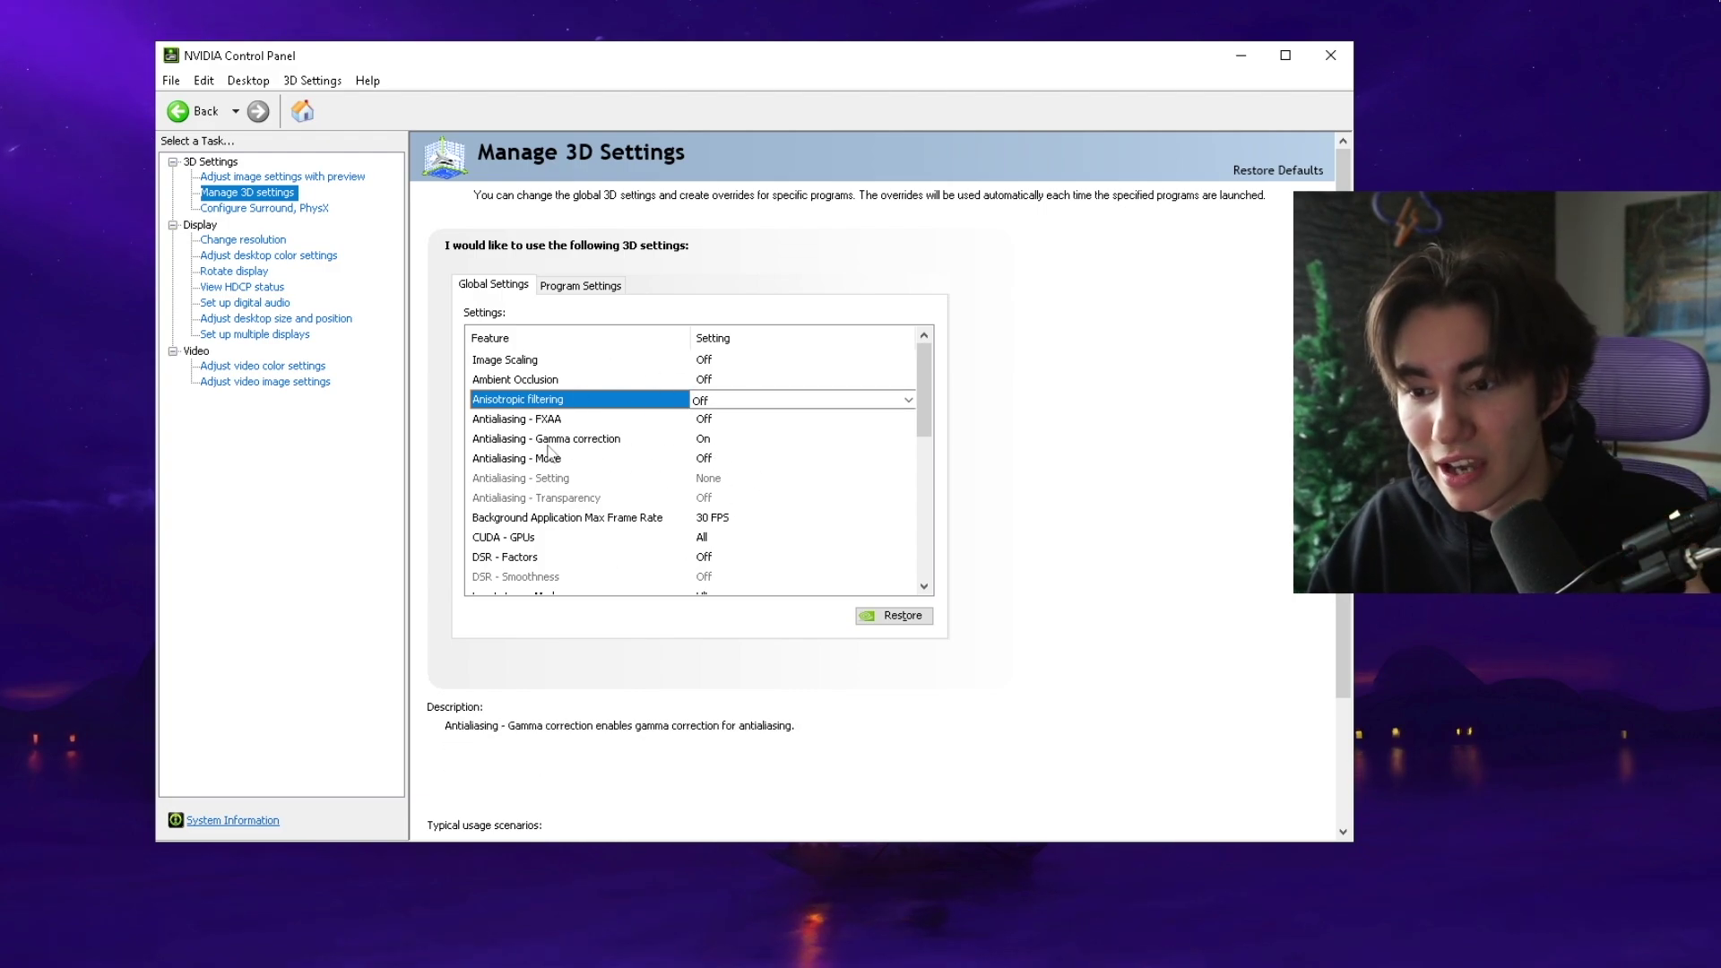
{"action": "left_click", "coordinate": [582, 441]}
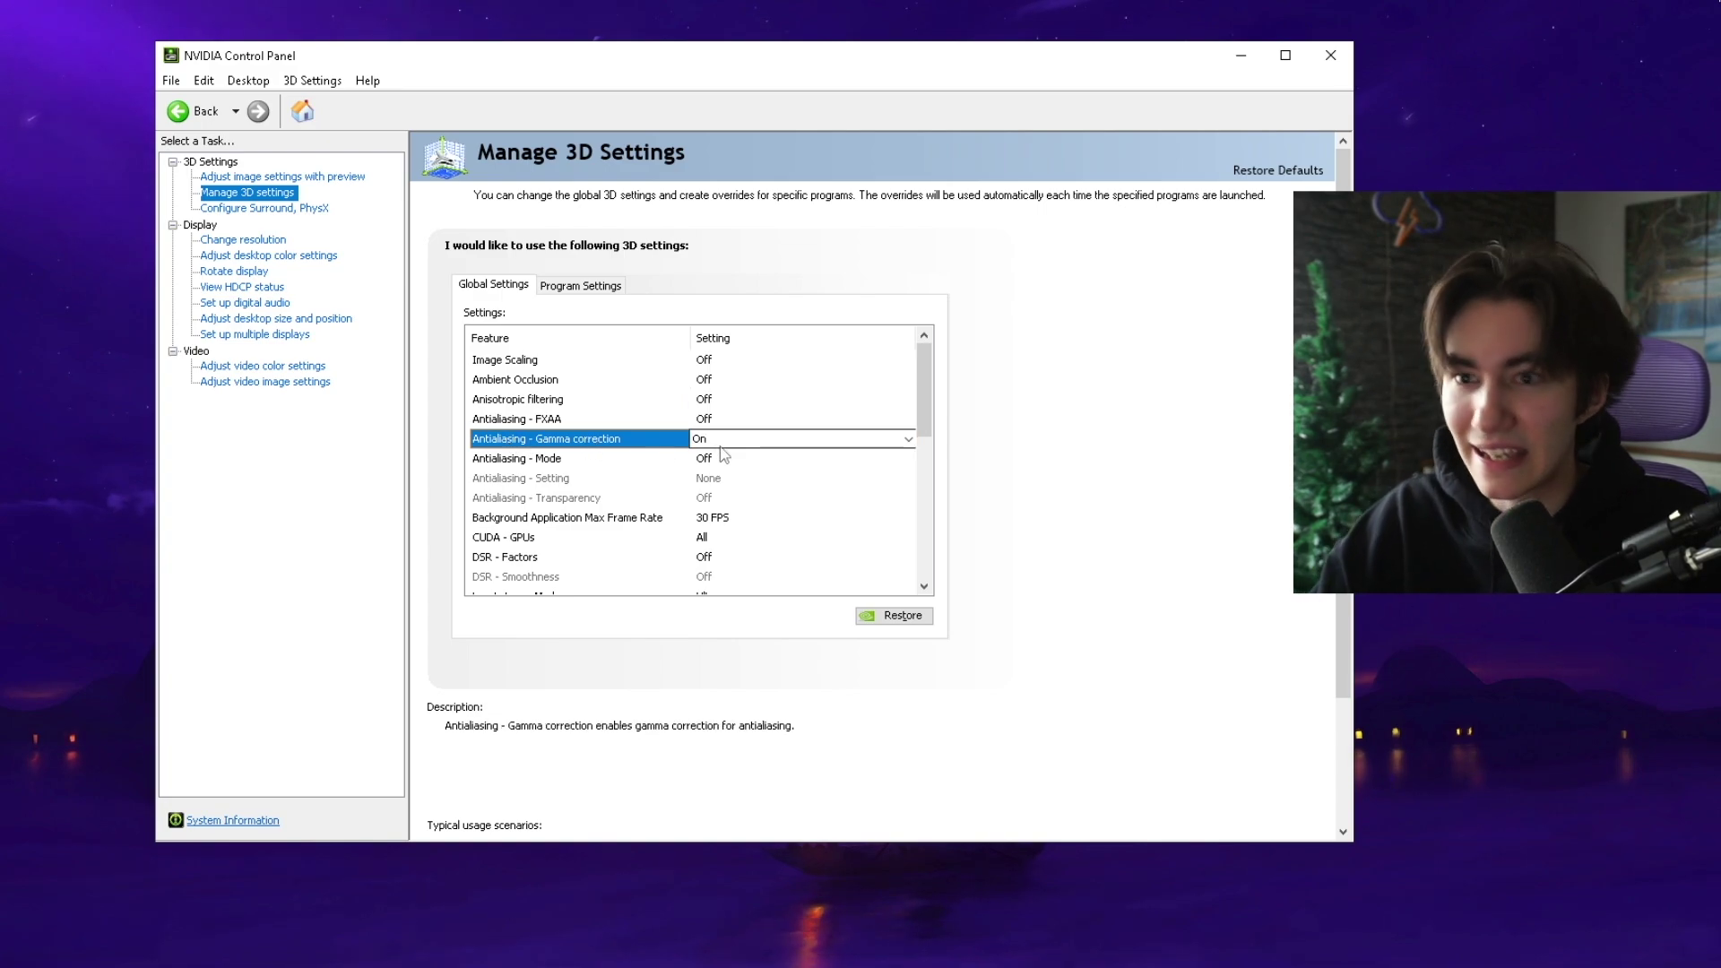
{"action": "scroll", "coordinate": [919, 399], "scroll_direction": "down", "scroll_amount": 1}
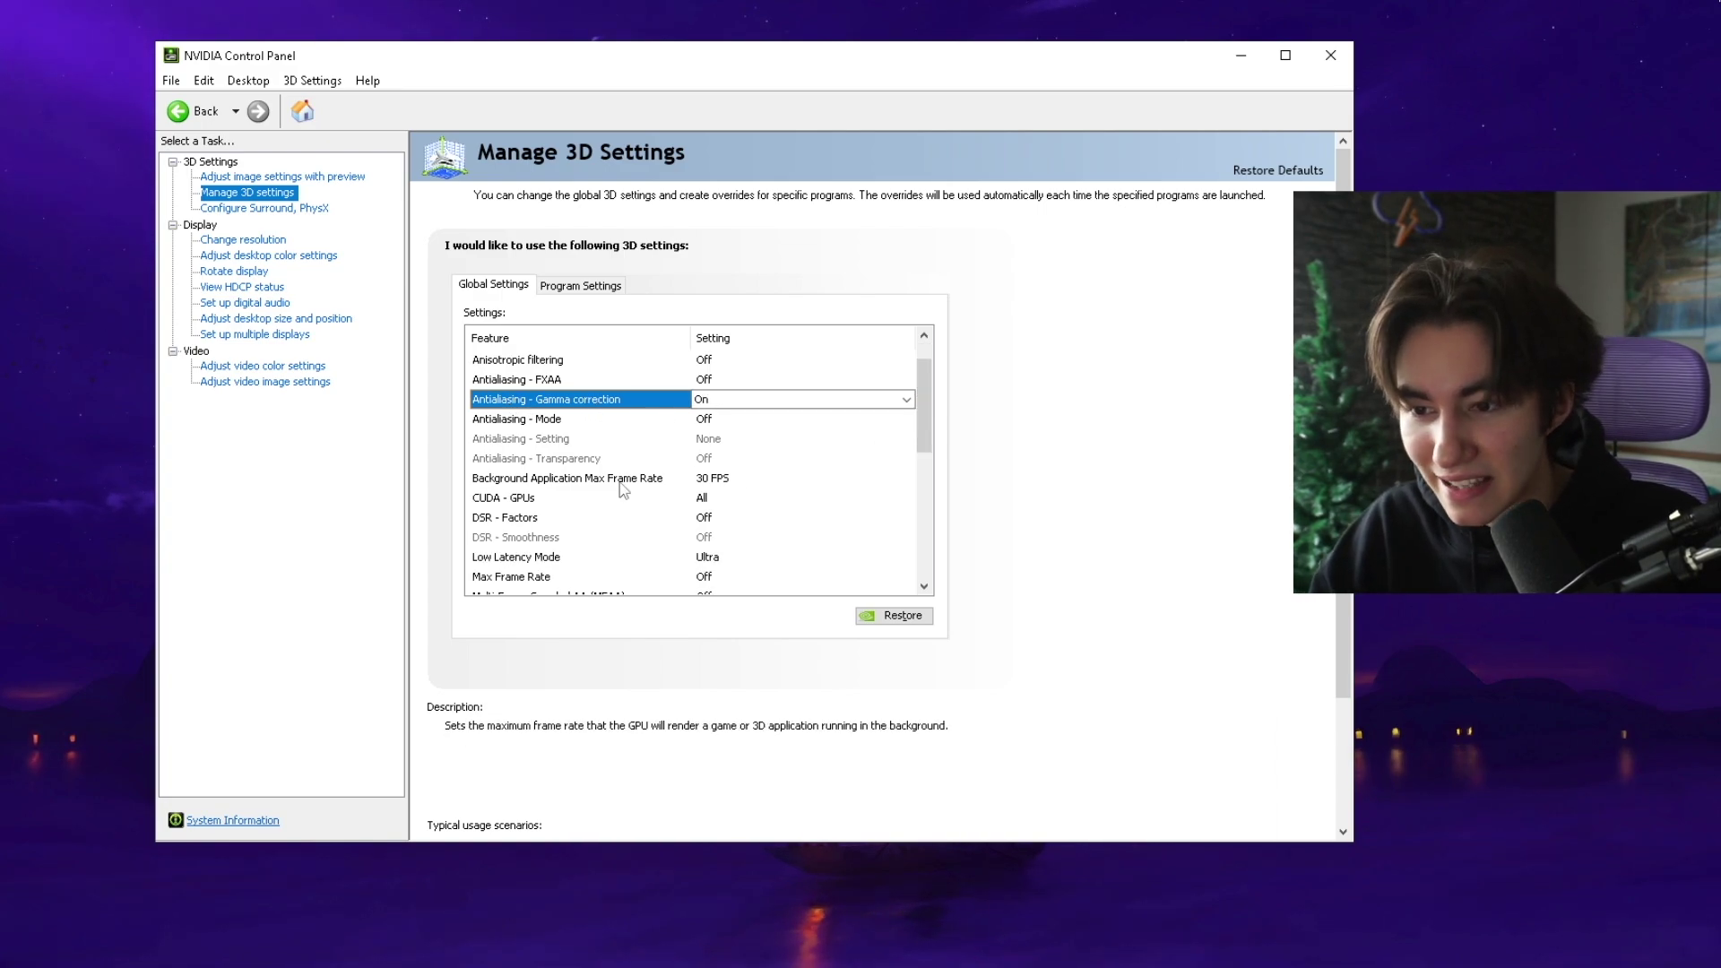
{"action": "left_click", "coordinate": [565, 481]}
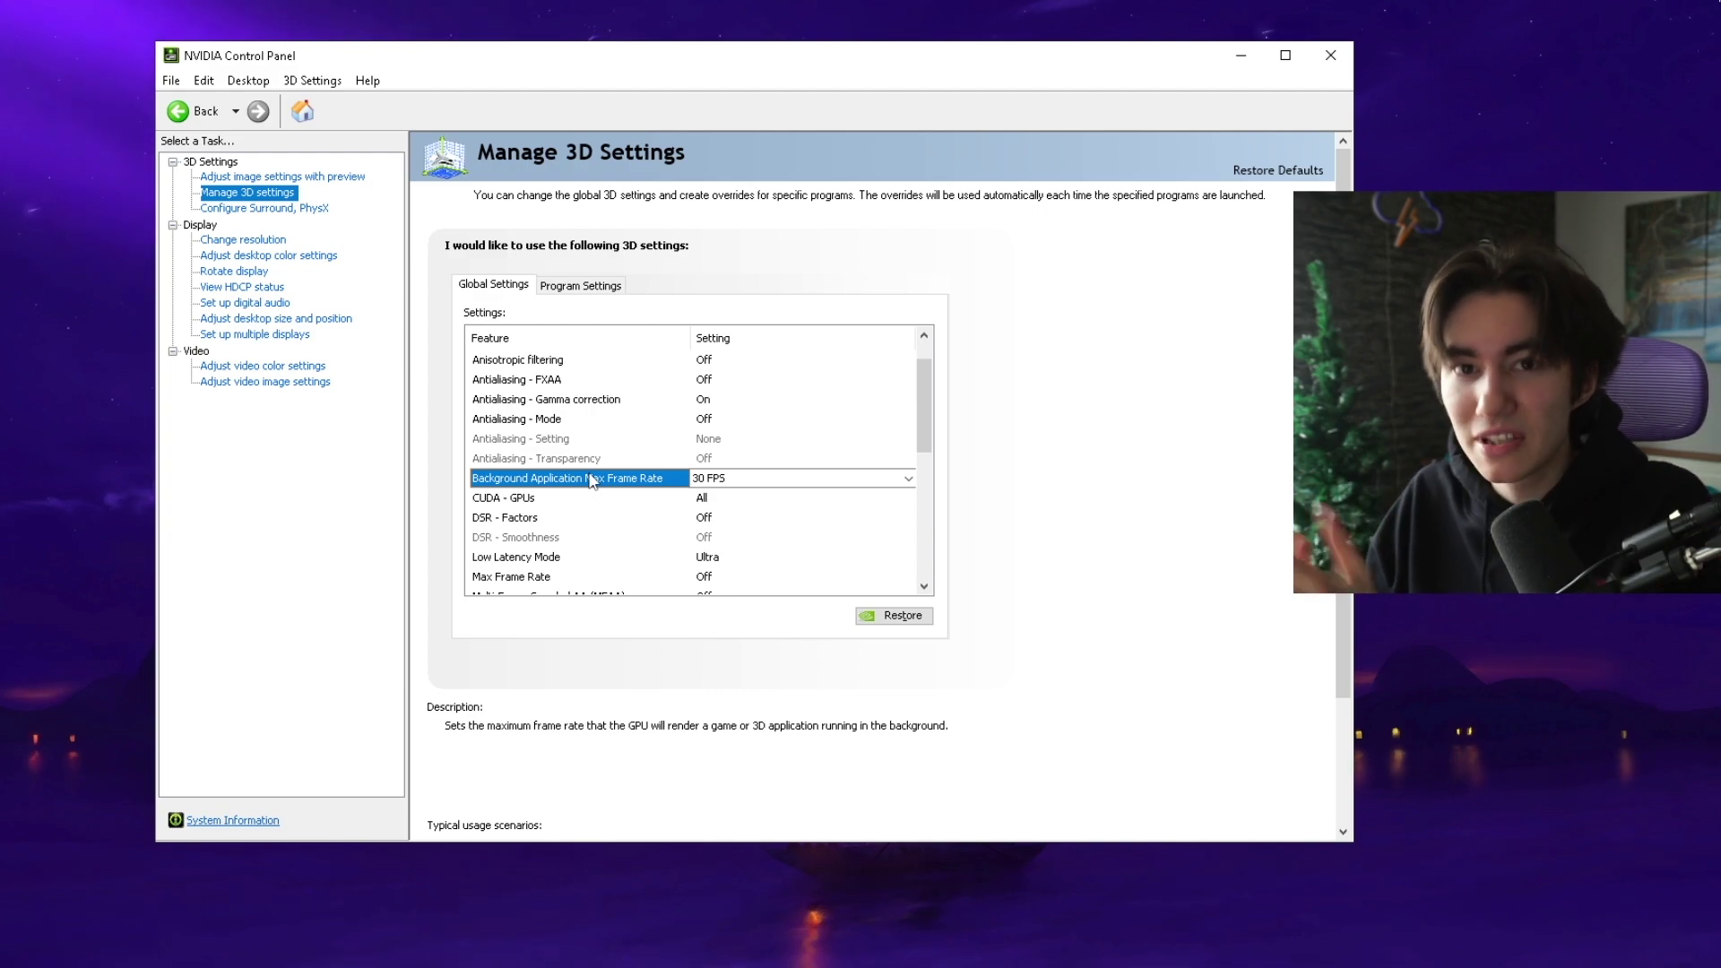
{"action": "left_click", "coordinate": [717, 479]}
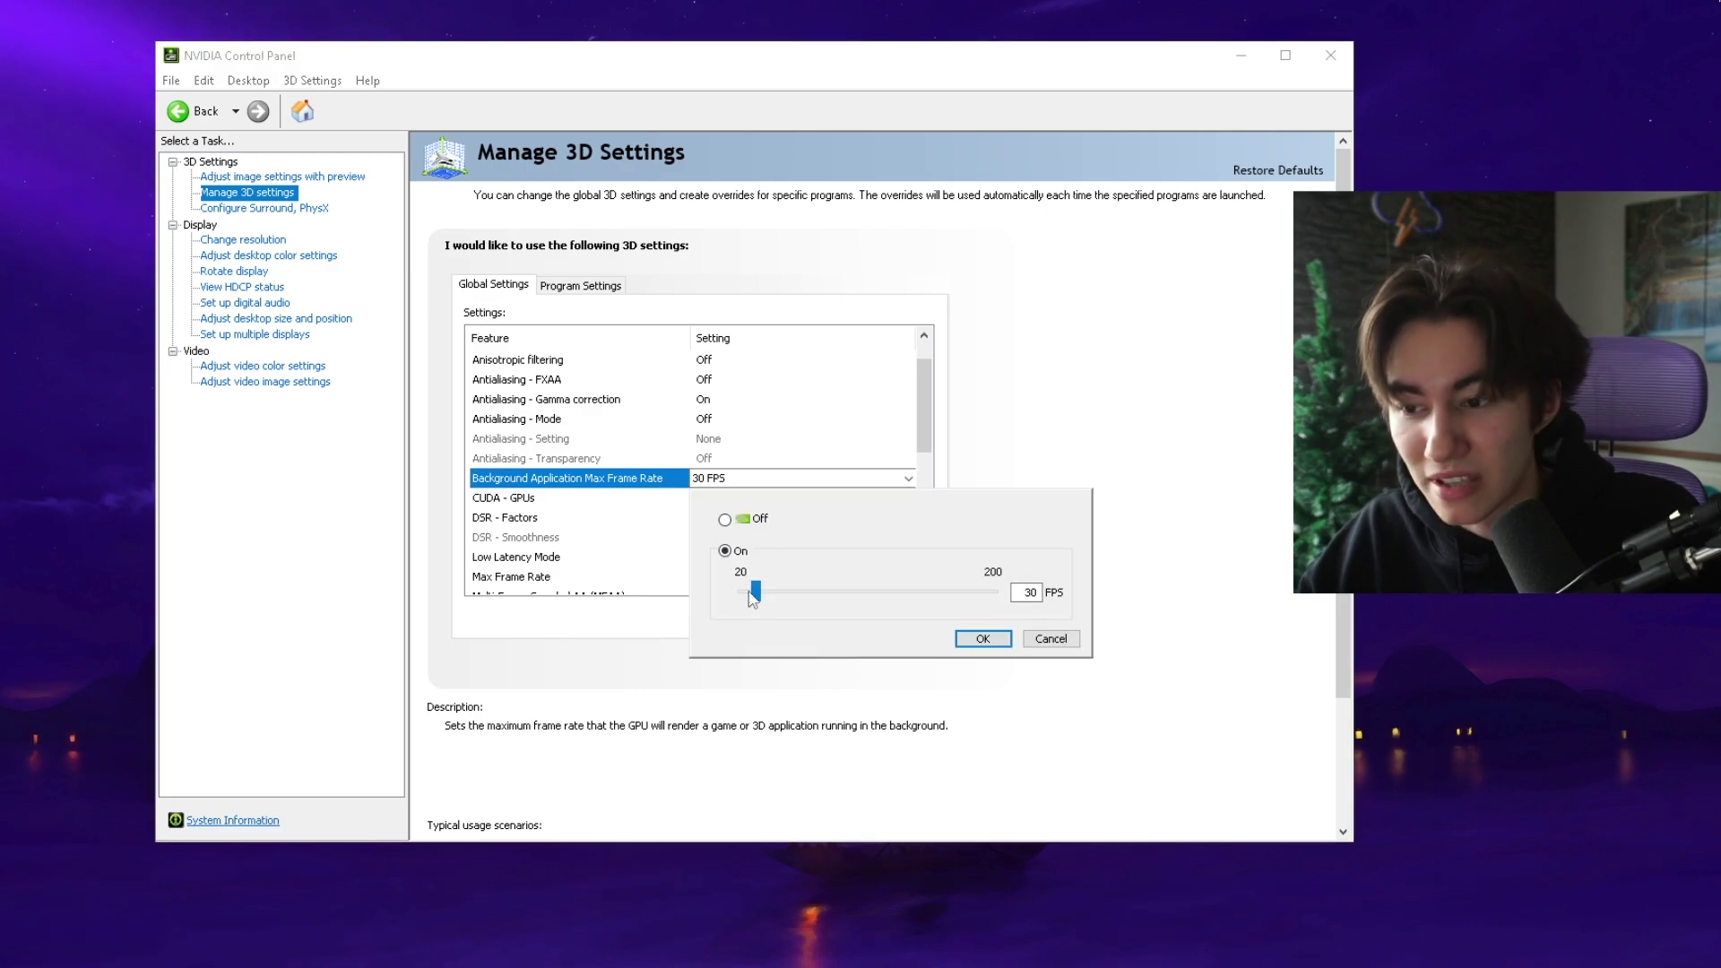
{"action": "left_click", "coordinate": [993, 642]}
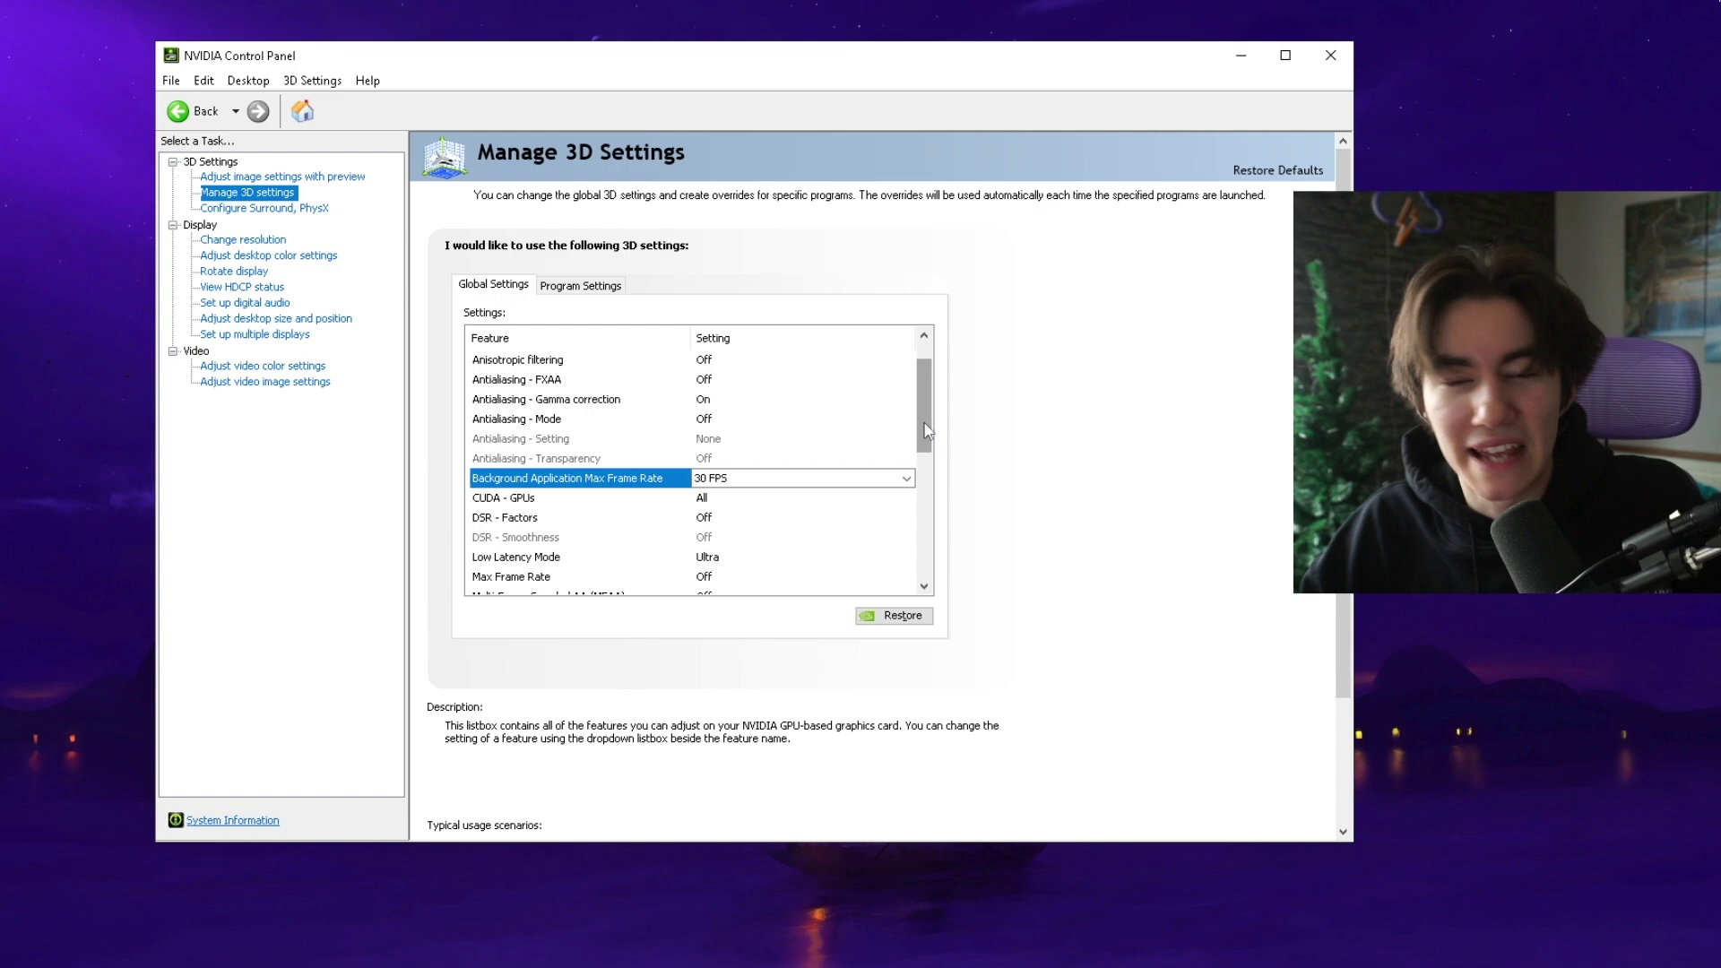
{"action": "left_click_drag", "start_coordinate": [927, 431], "coordinate": [927, 447]}
{"action": "left_click", "coordinate": [700, 461]}
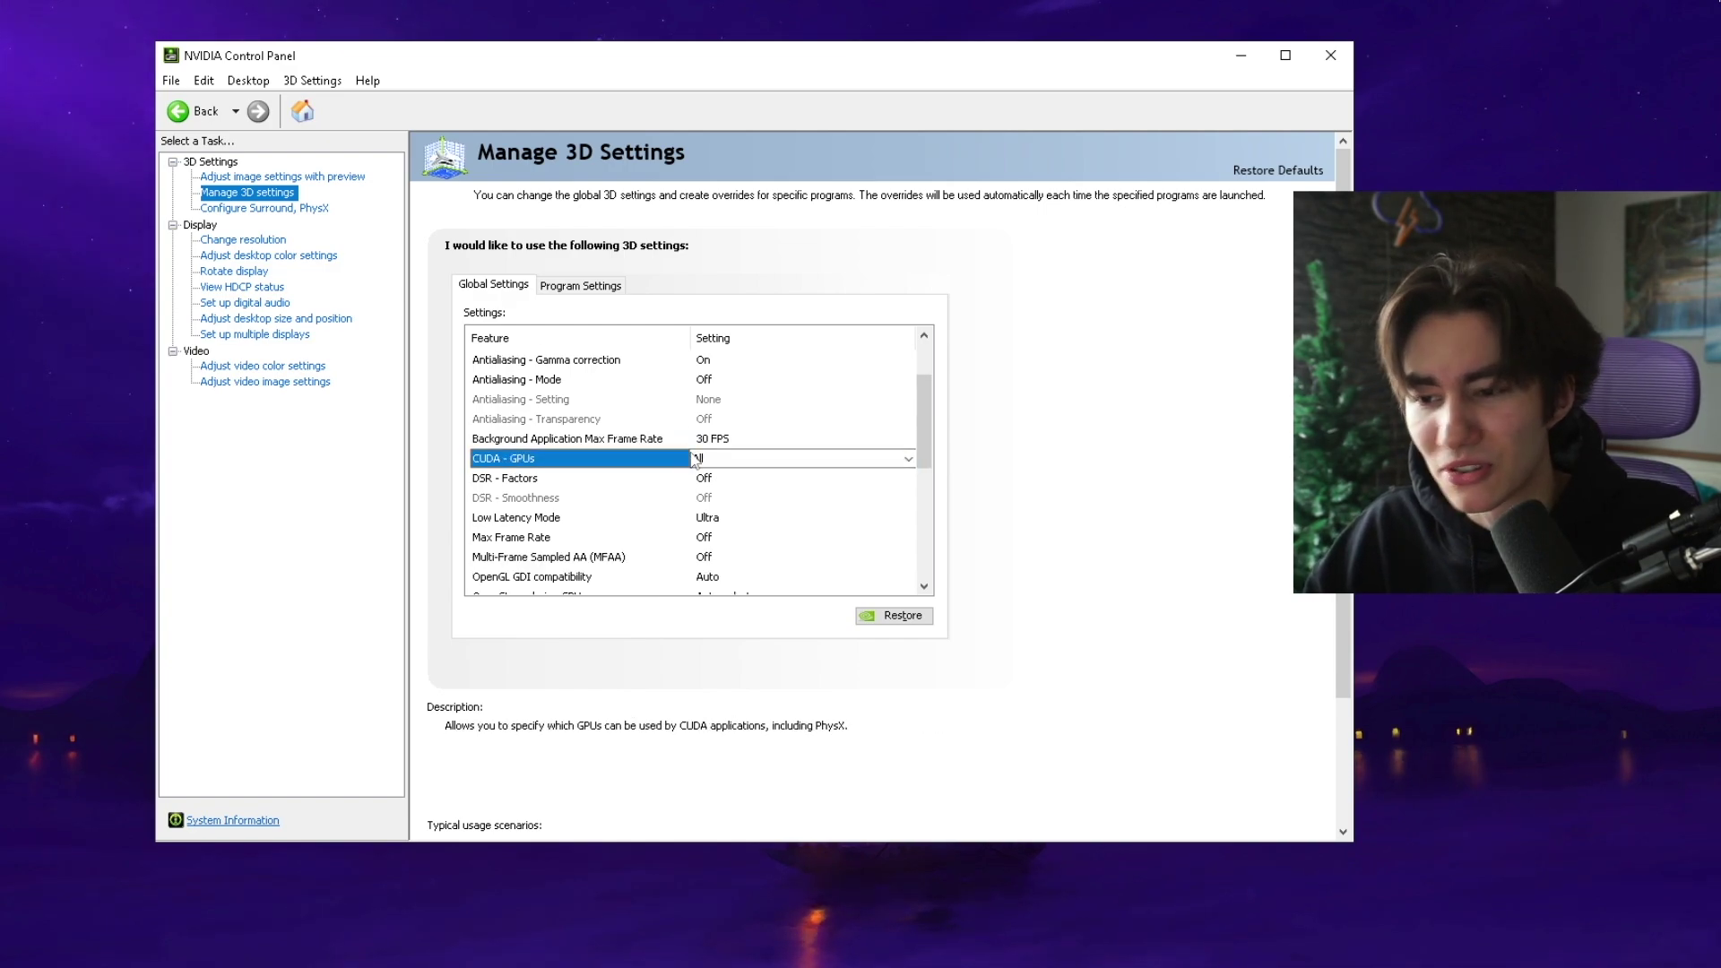
{"action": "left_click", "coordinate": [682, 483]}
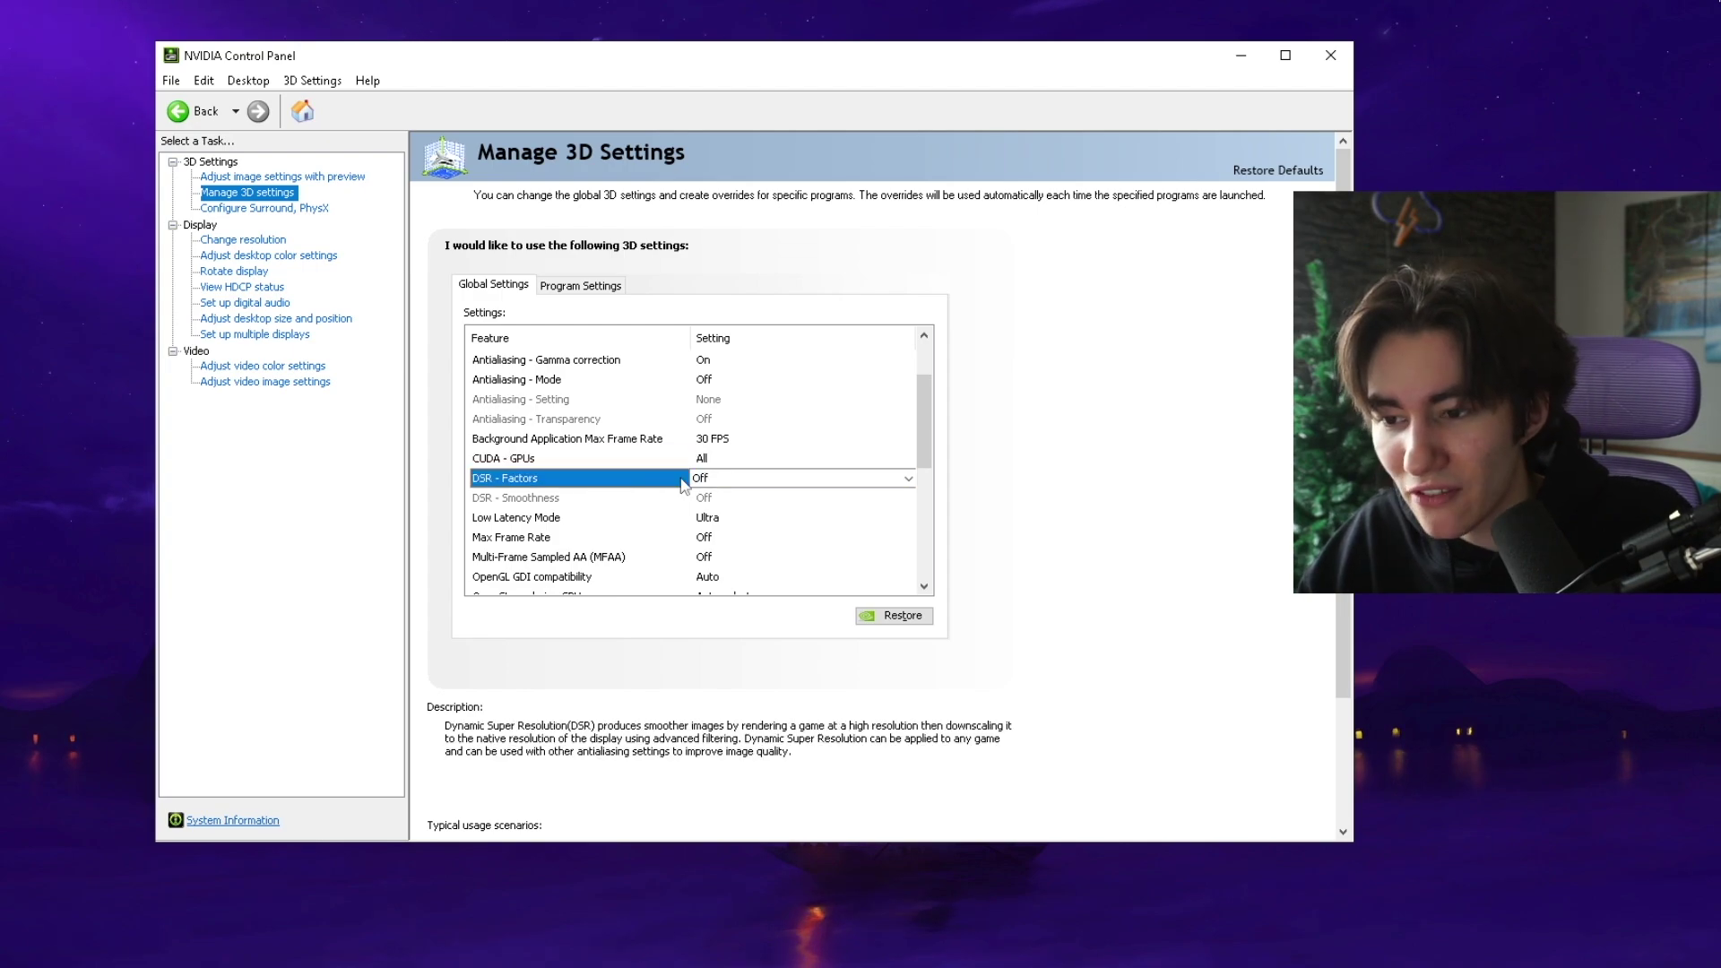
{"action": "left_click", "coordinate": [624, 522]}
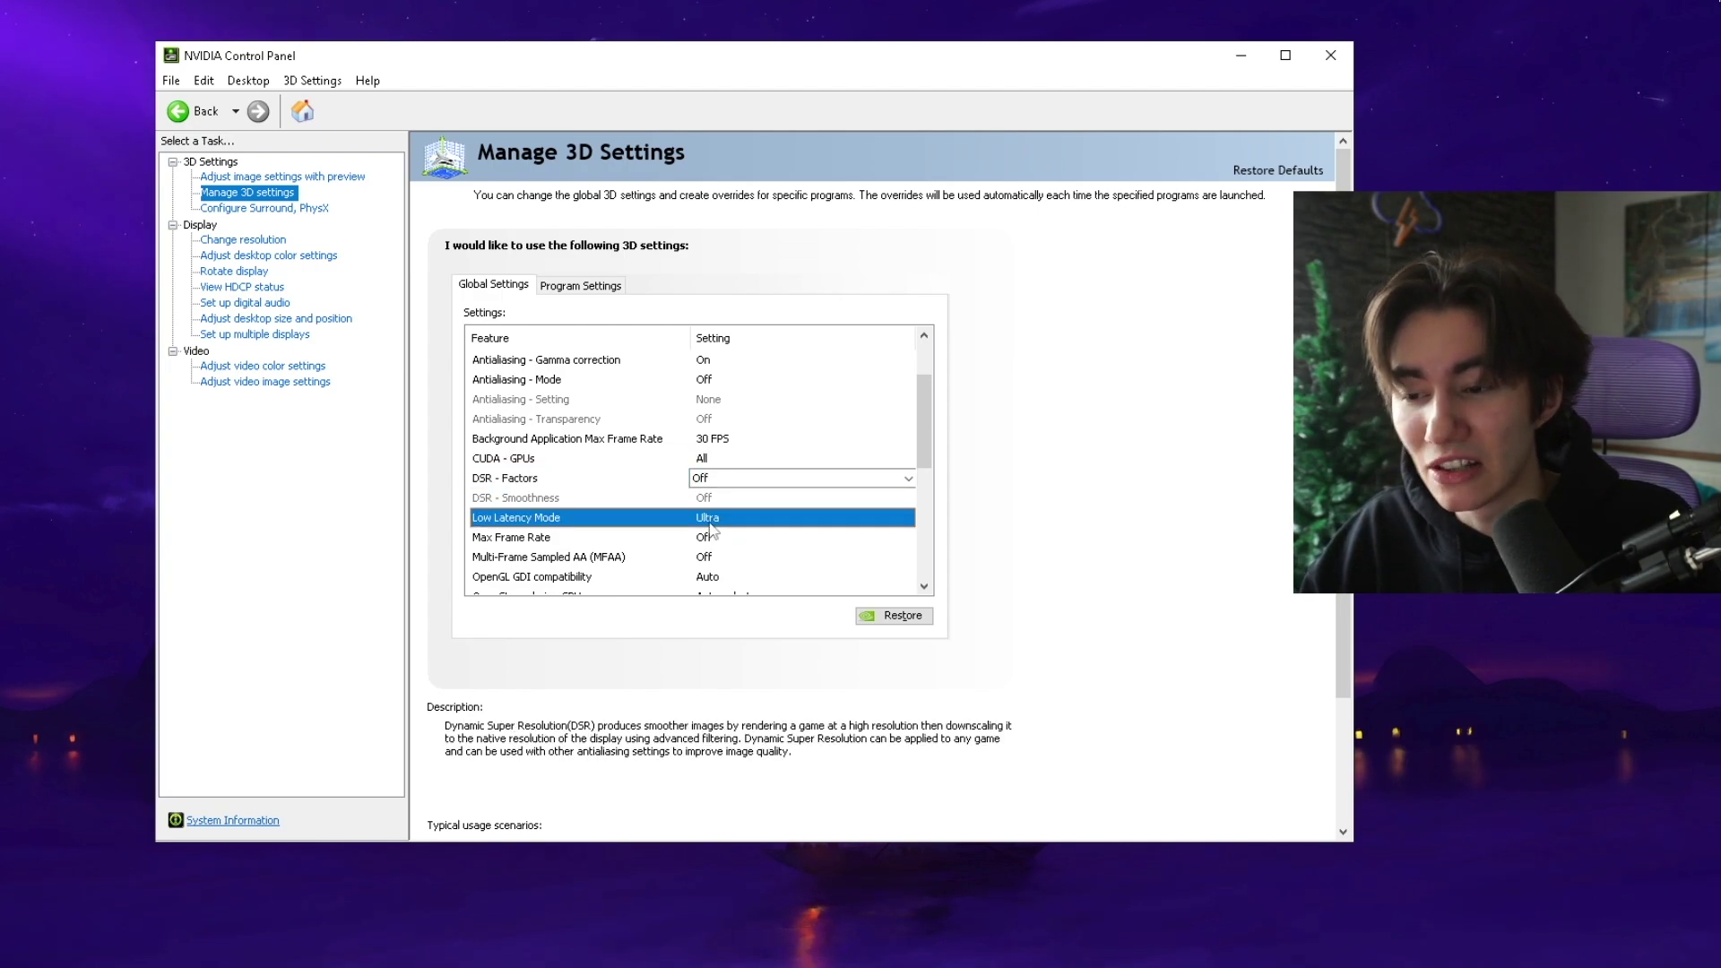
{"action": "scroll", "coordinate": [751, 526], "scroll_direction": "down", "scroll_amount": 1}
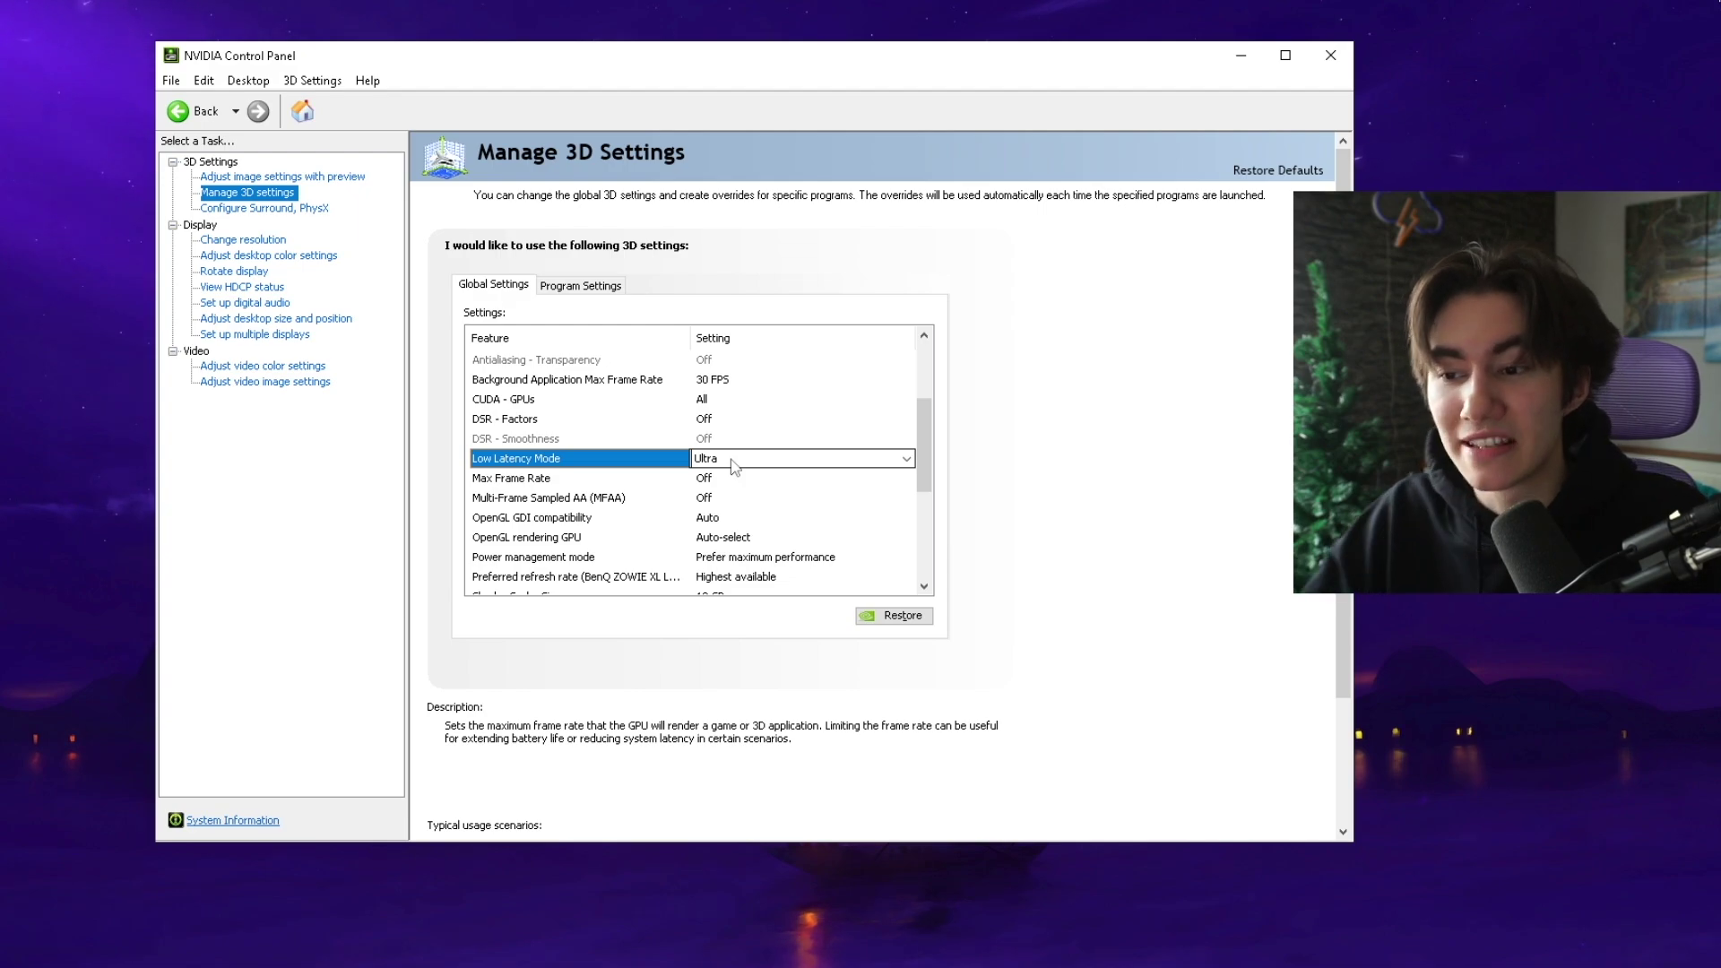
{"action": "left_click", "coordinate": [733, 461]}
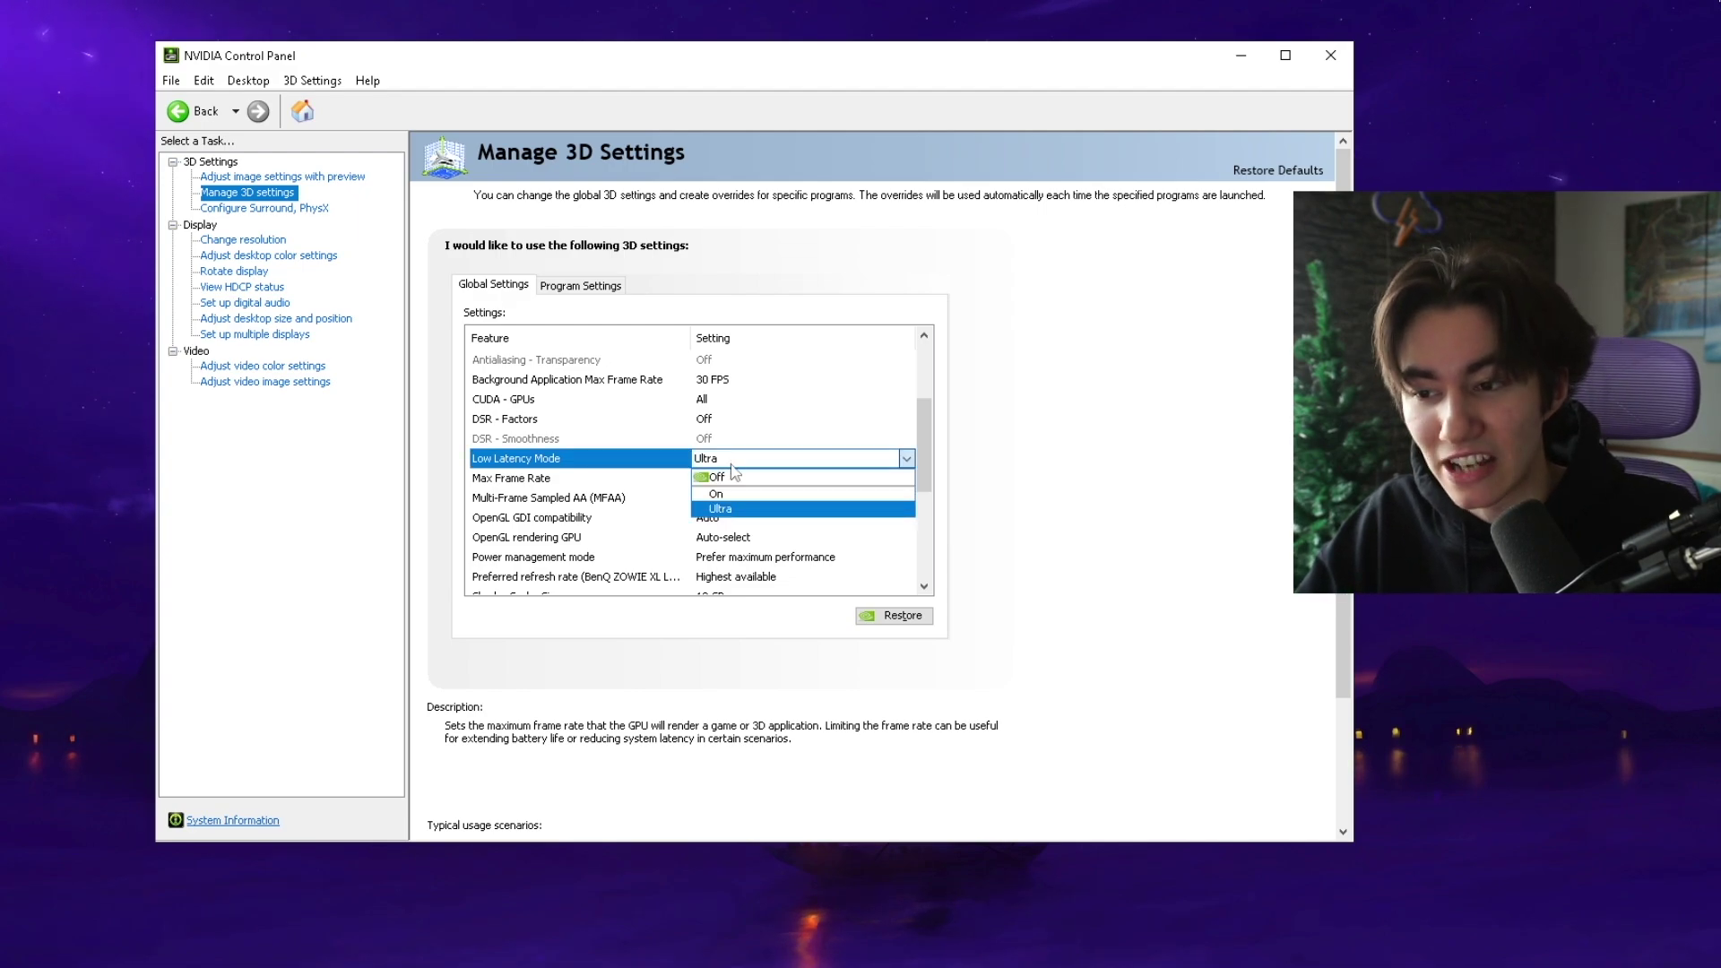
{"action": "left_click", "coordinate": [730, 511]}
{"action": "left_click", "coordinate": [504, 477]}
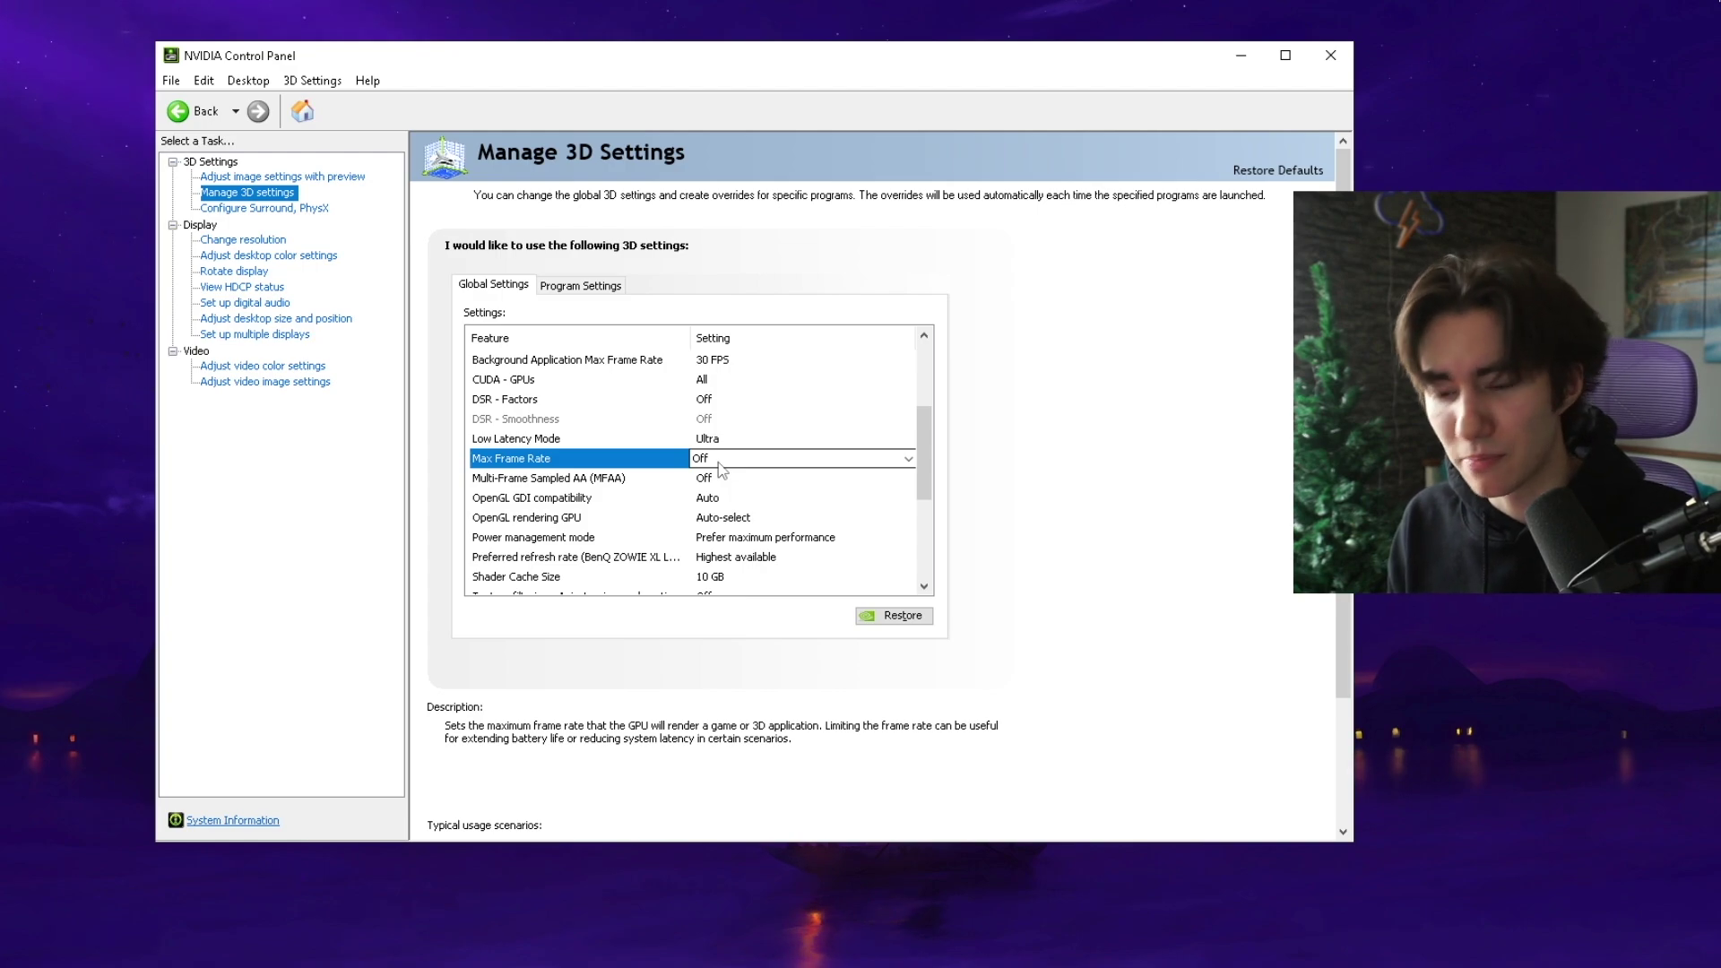
{"action": "left_click", "coordinate": [718, 462]}
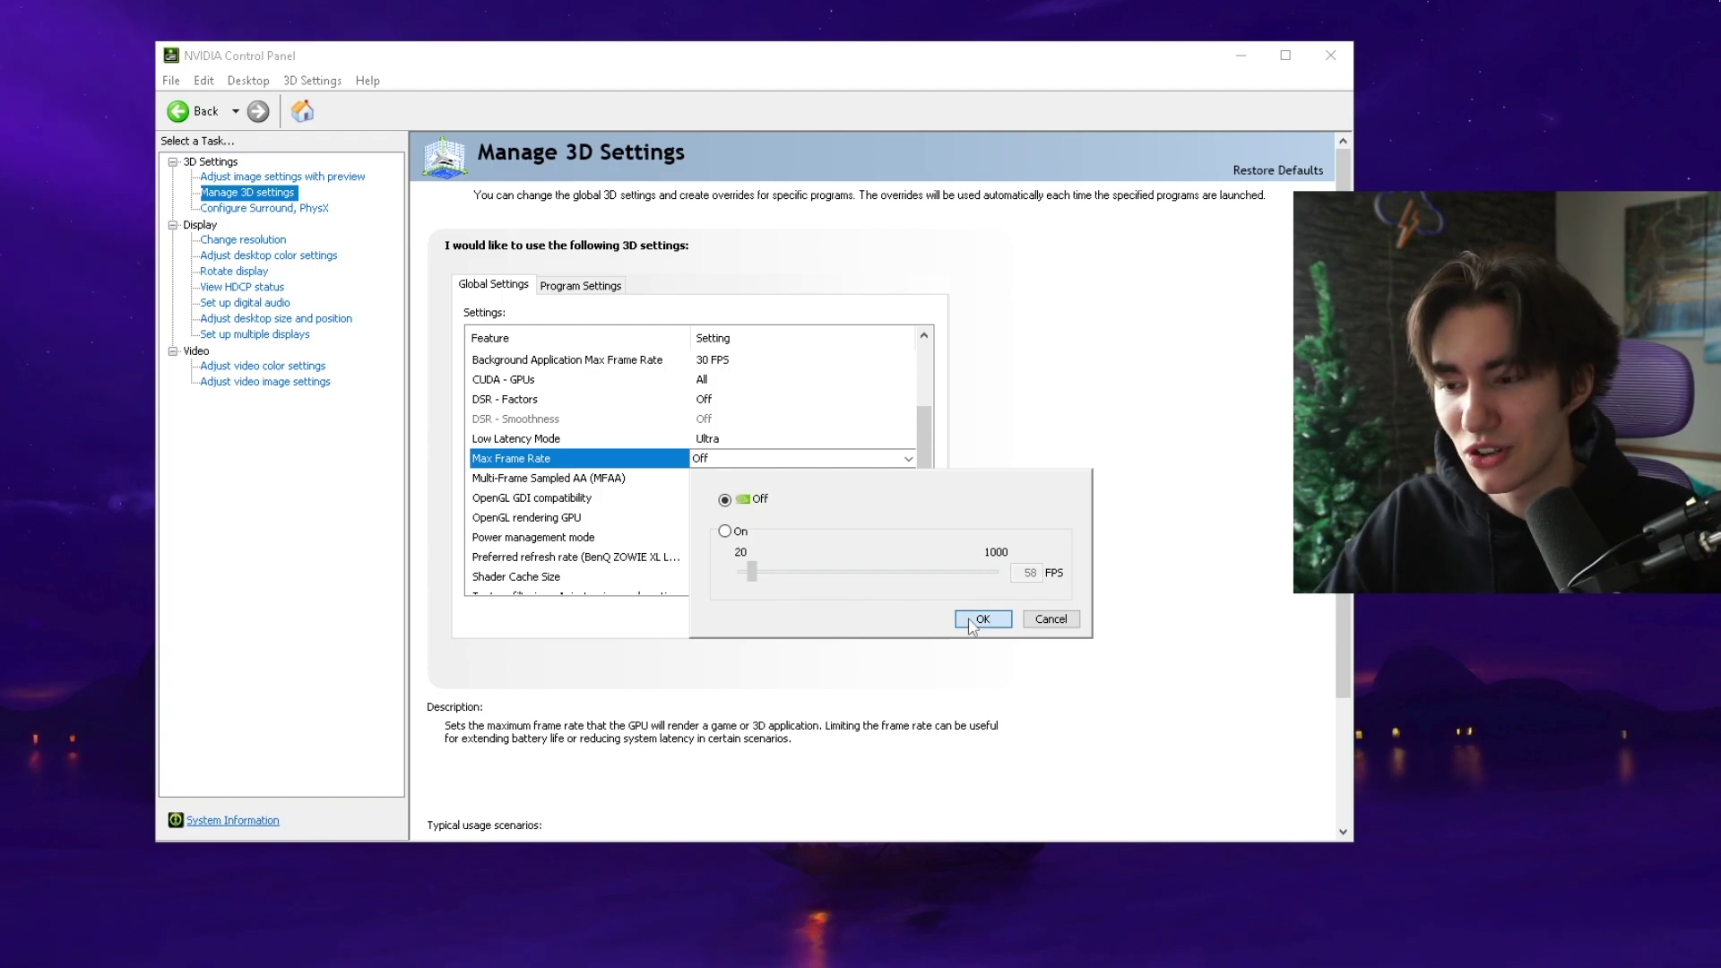
{"action": "left_click", "coordinate": [977, 620]}
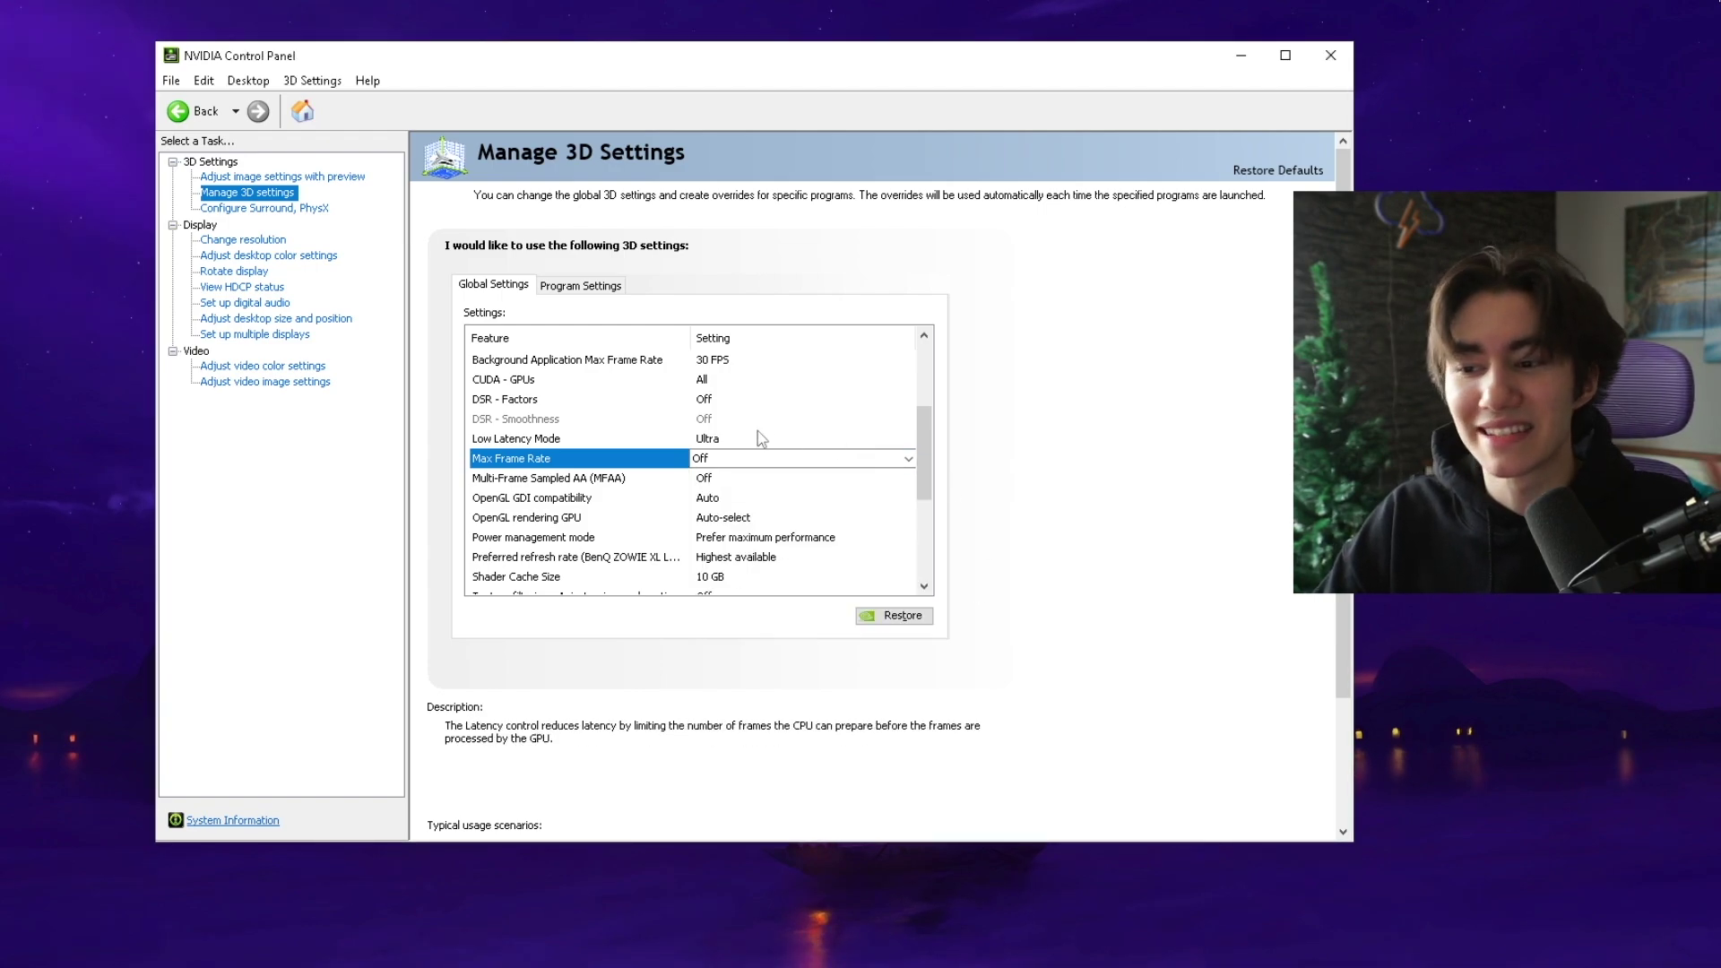
{"action": "left_click", "coordinate": [743, 478]}
{"action": "scroll", "coordinate": [743, 477], "scroll_direction": "down", "scroll_amount": 1}
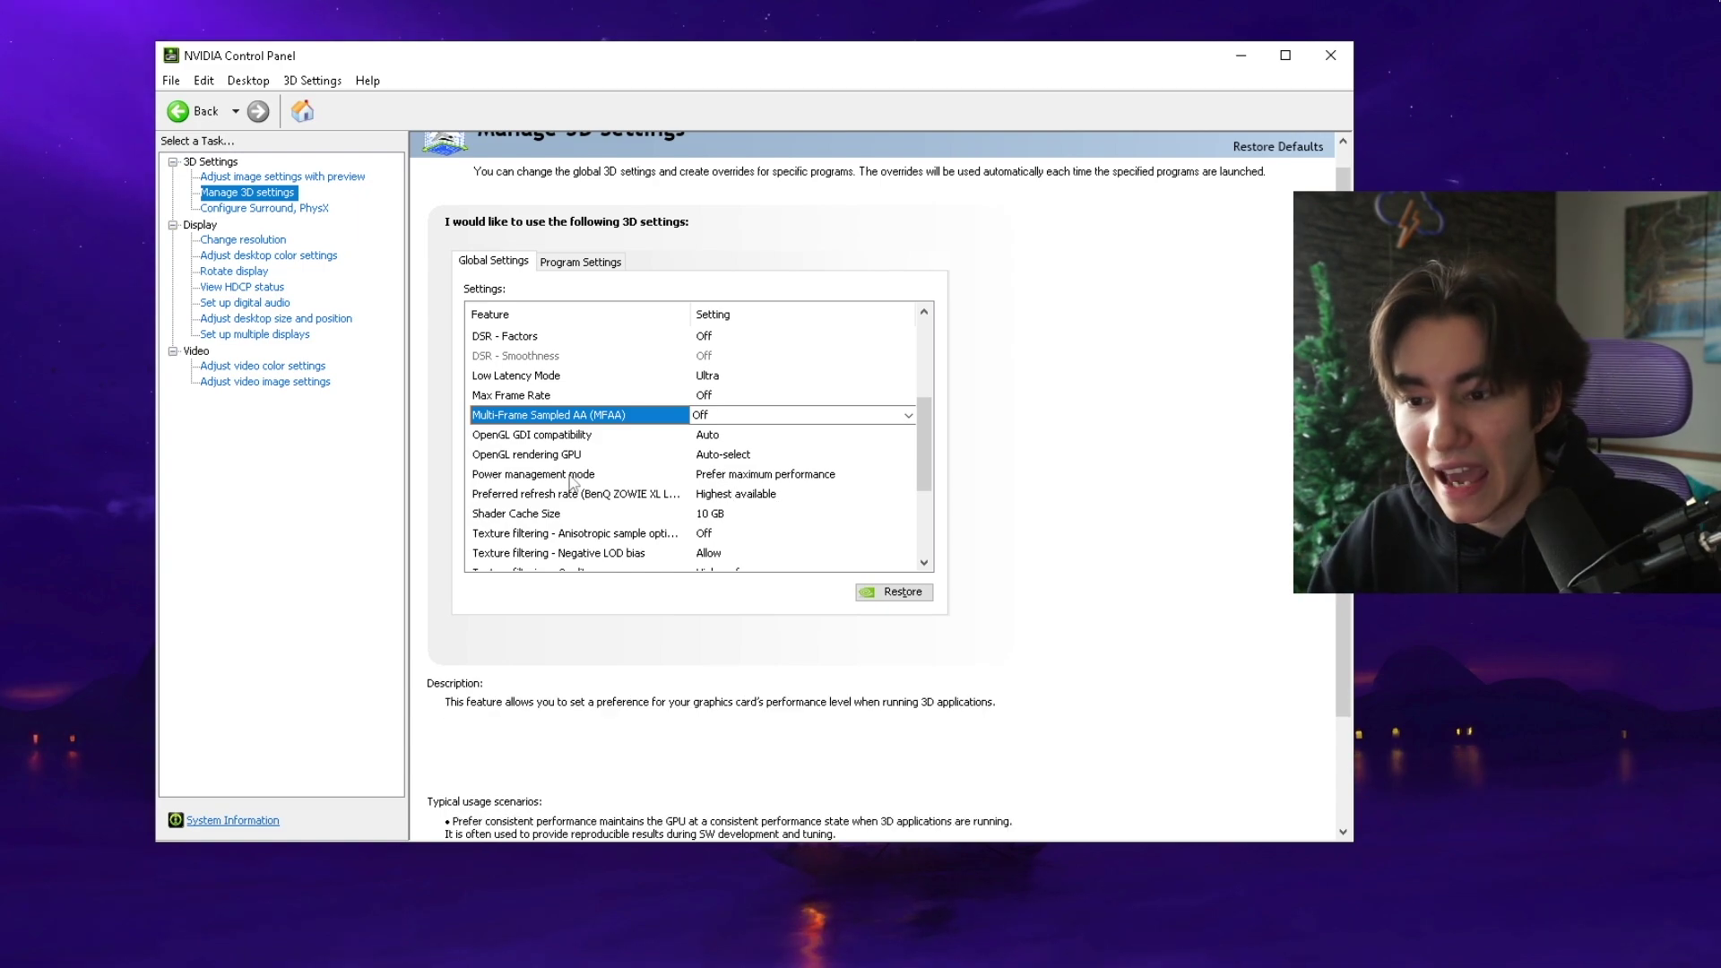
Set the global Power management mode to Prefer maximum performance and select the Shader Cache Size row
{"action": "left_click", "coordinate": [733, 476]}
{"action": "left_click", "coordinate": [768, 477]}
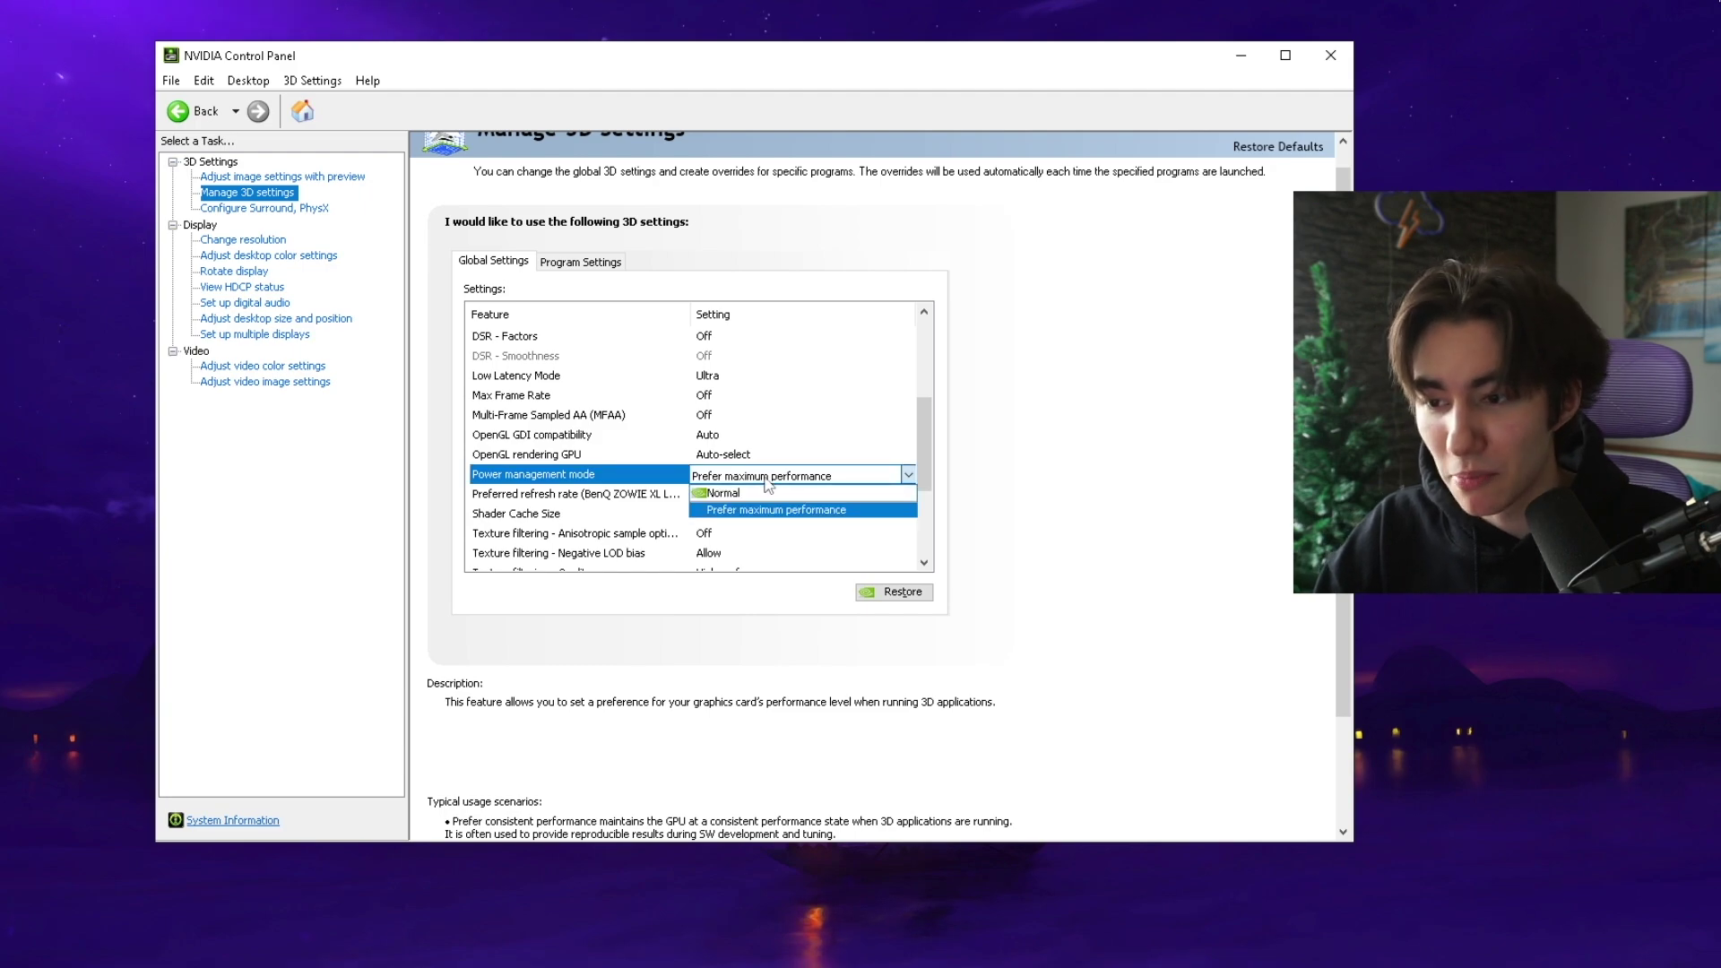
{"action": "left_click", "coordinate": [717, 510]}
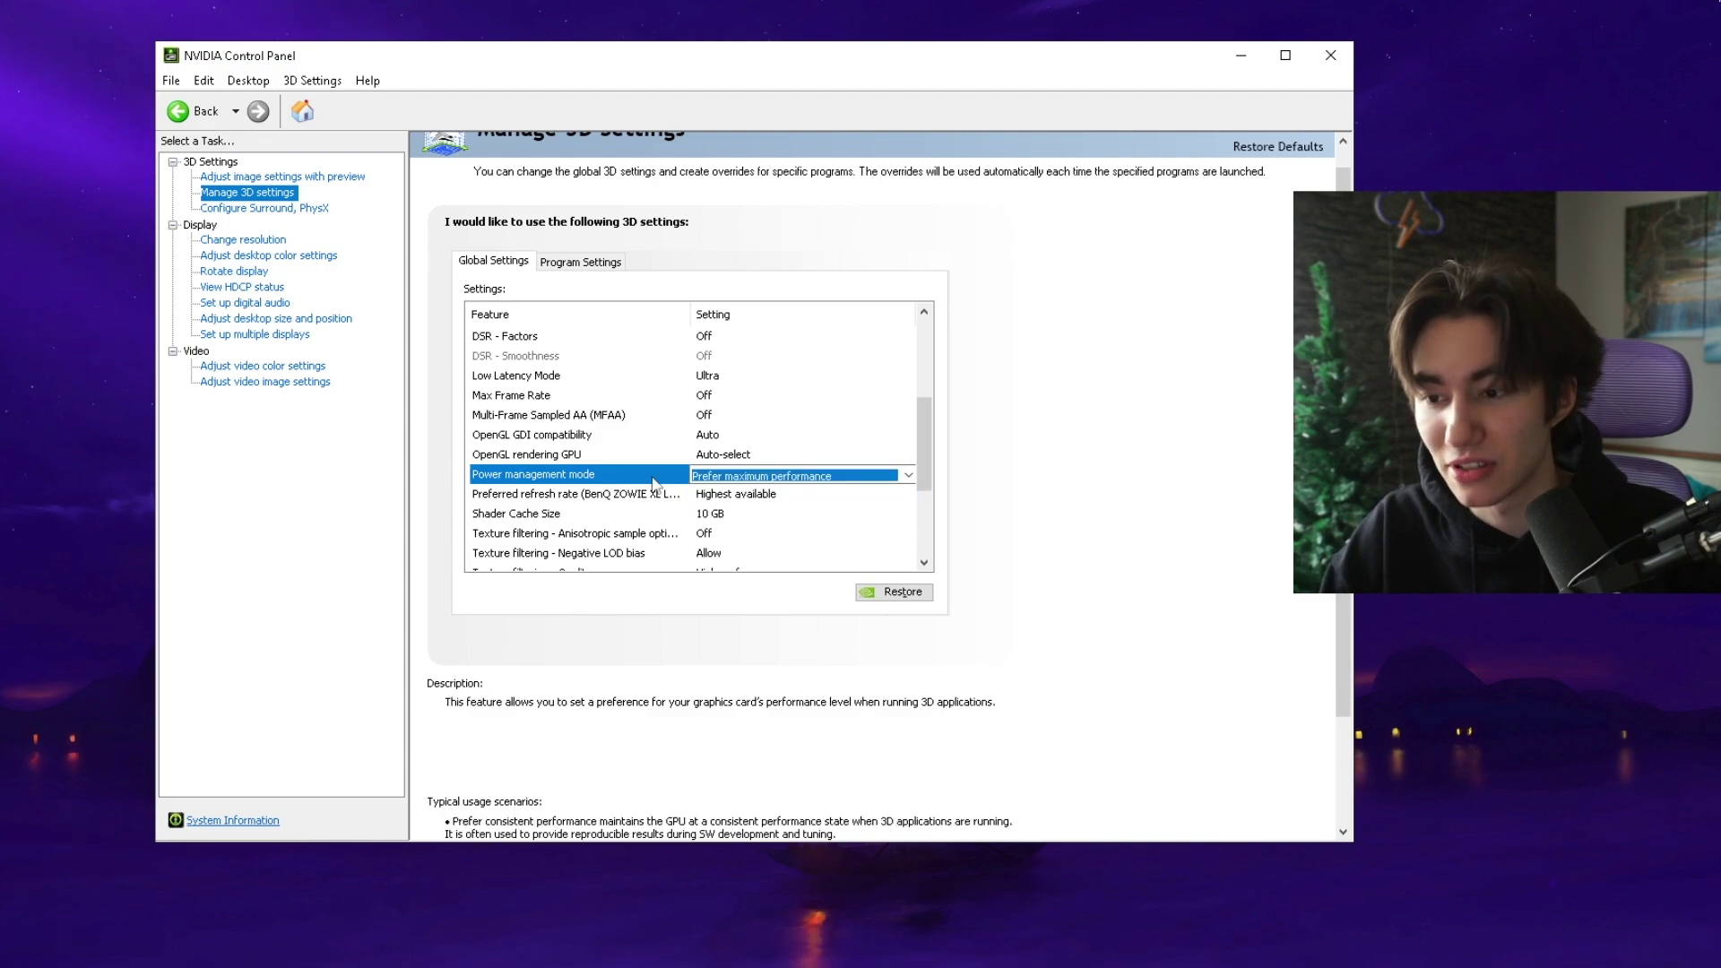
{"action": "scroll", "coordinate": [705, 462], "scroll_direction": "down", "scroll_amount": 2}
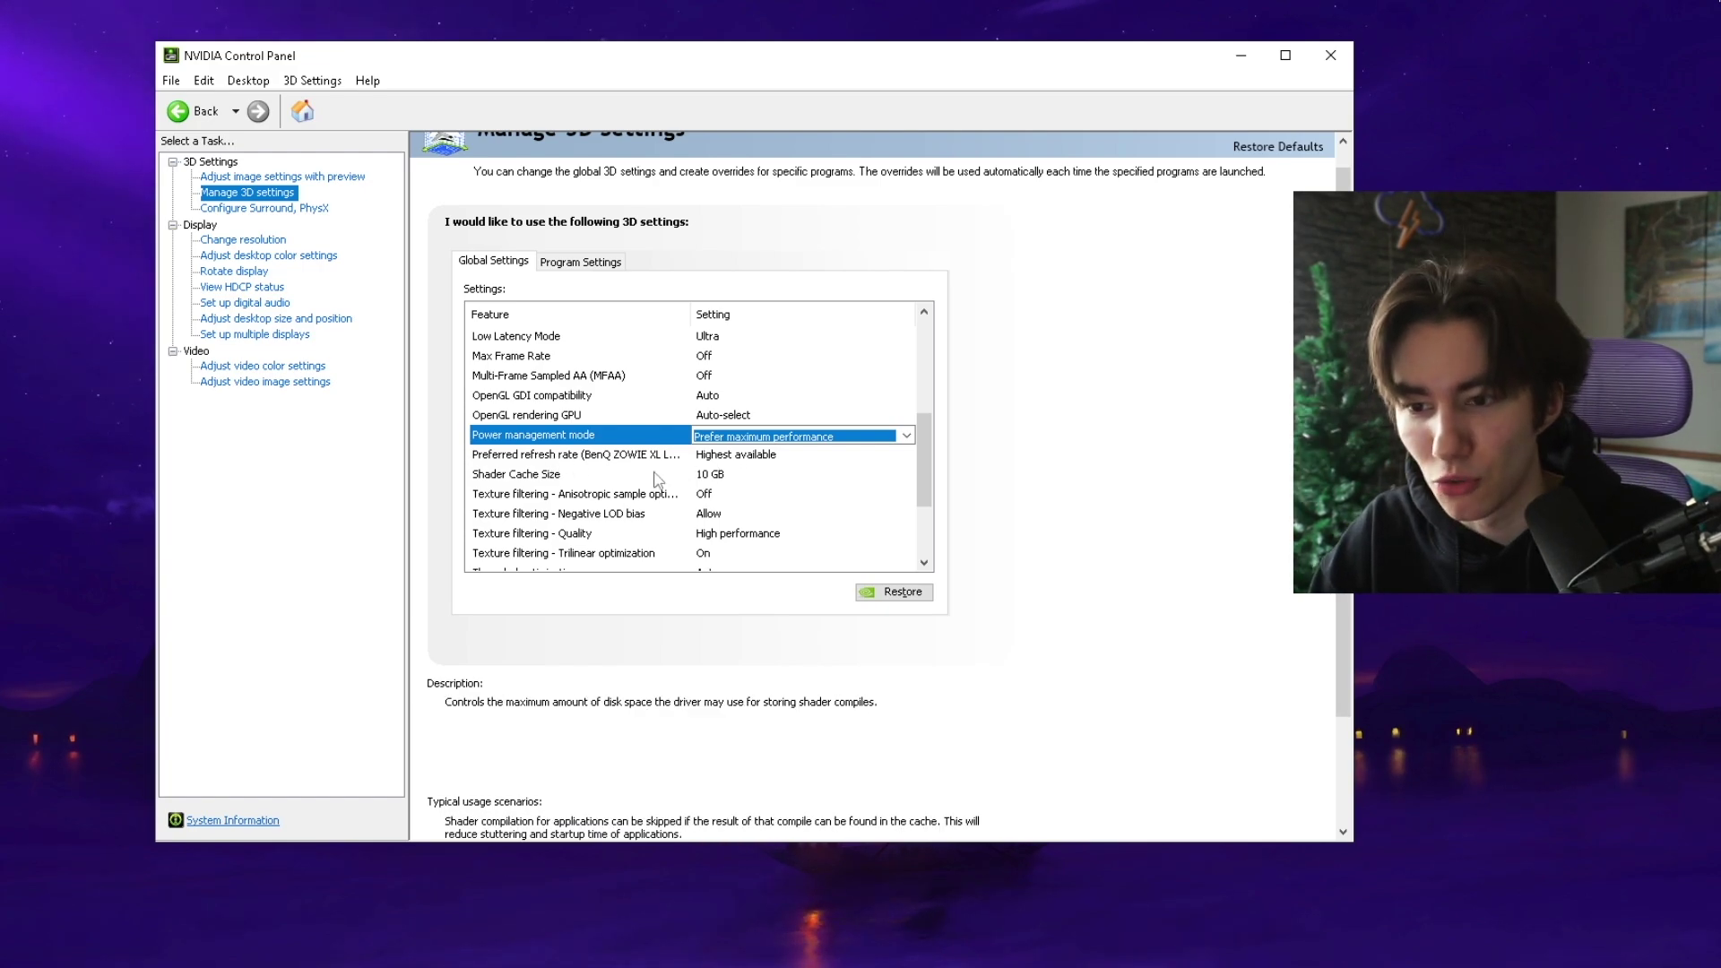
{"action": "left_click", "coordinate": [507, 479]}
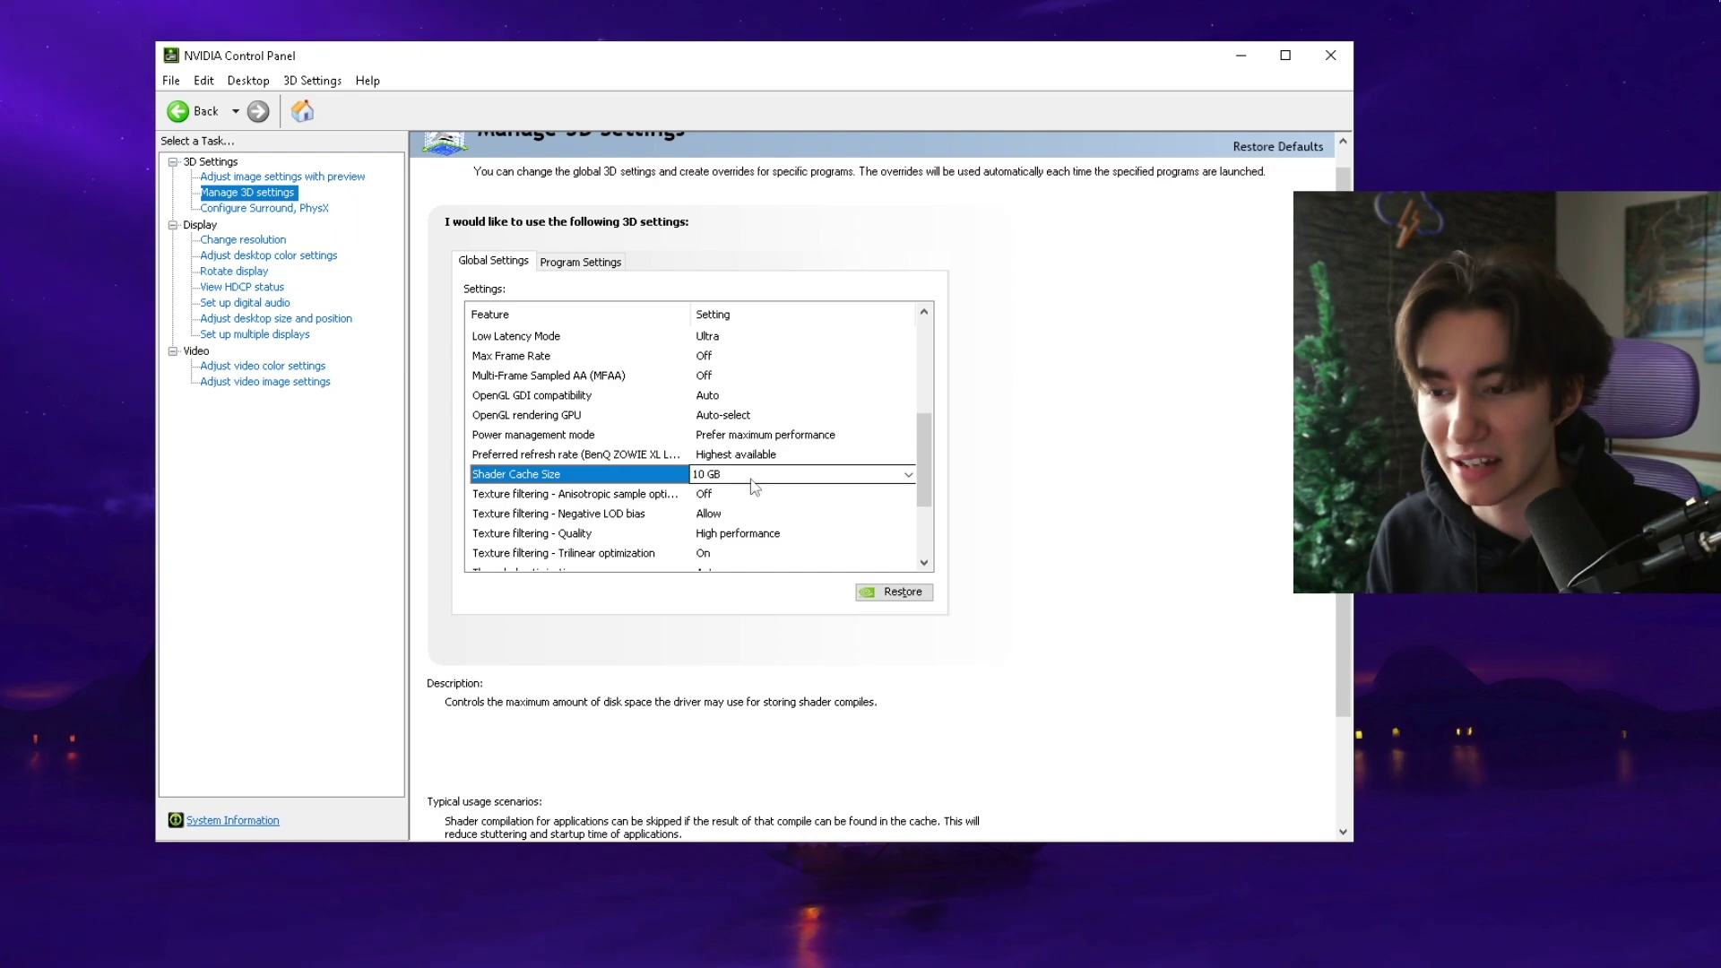
Raise Shader Cache Size to 100 GB, leaving Anisotropic sample optimization Off and Negative LOD bias Allow
{"action": "left_click", "coordinate": [751, 475]}
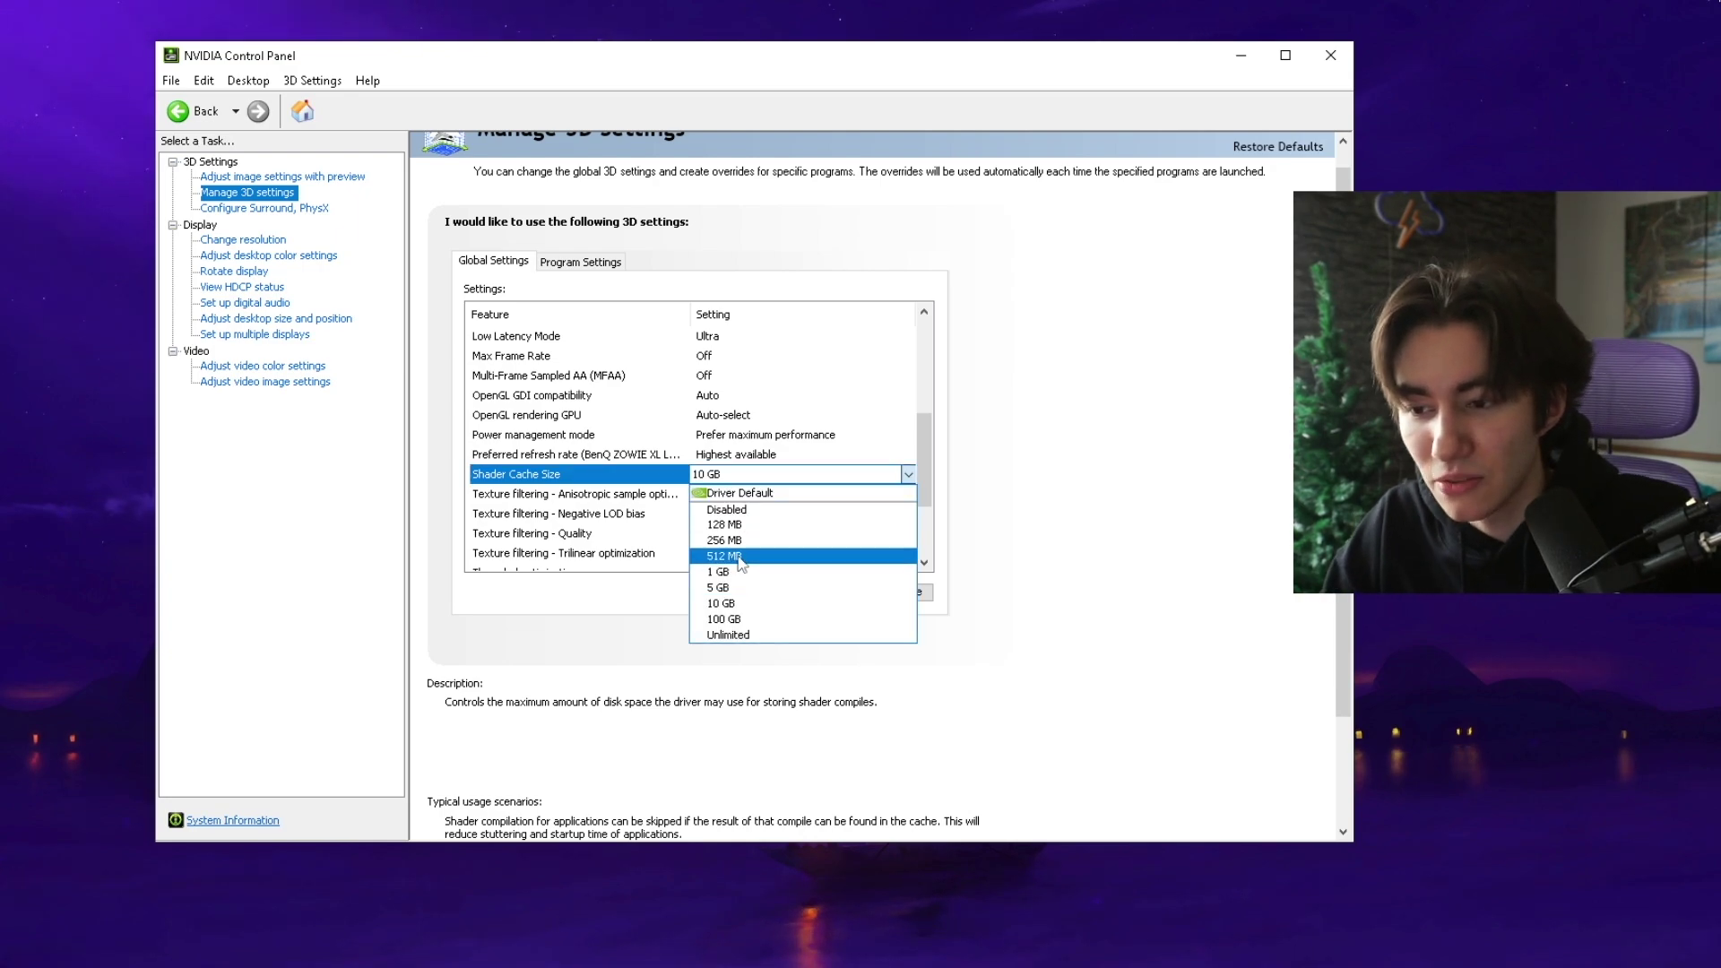
{"action": "left_click", "coordinate": [717, 603]}
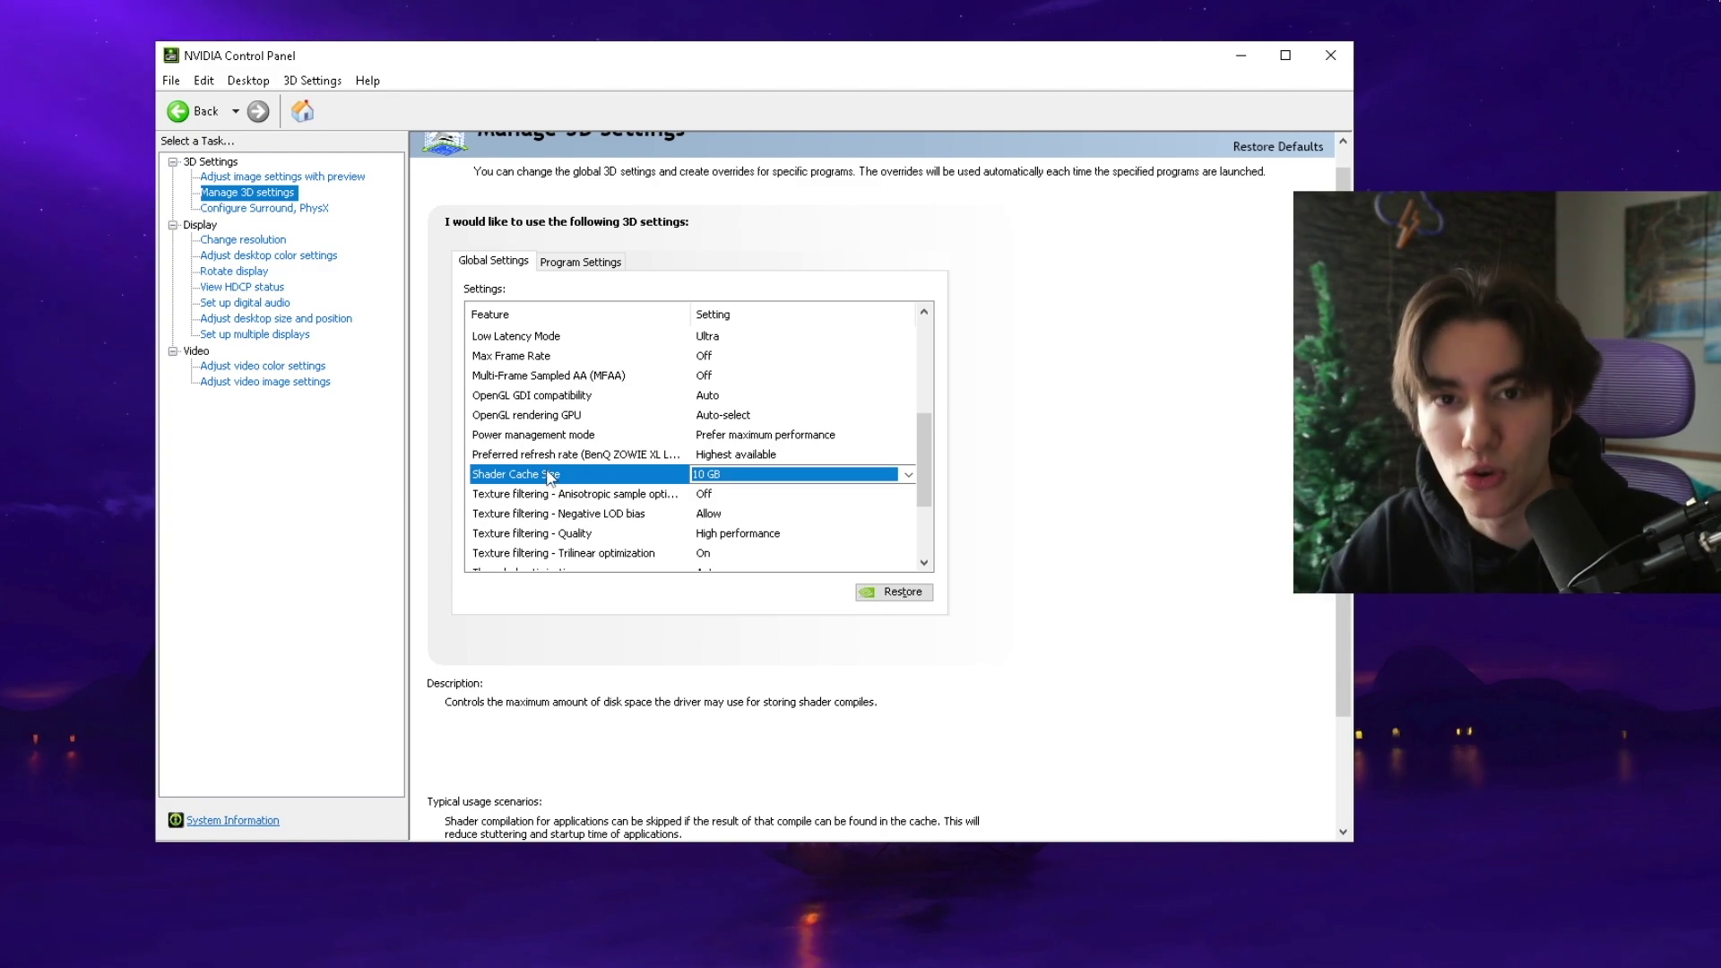
{"action": "scroll", "coordinate": [574, 475], "scroll_direction": "down", "scroll_amount": 1}
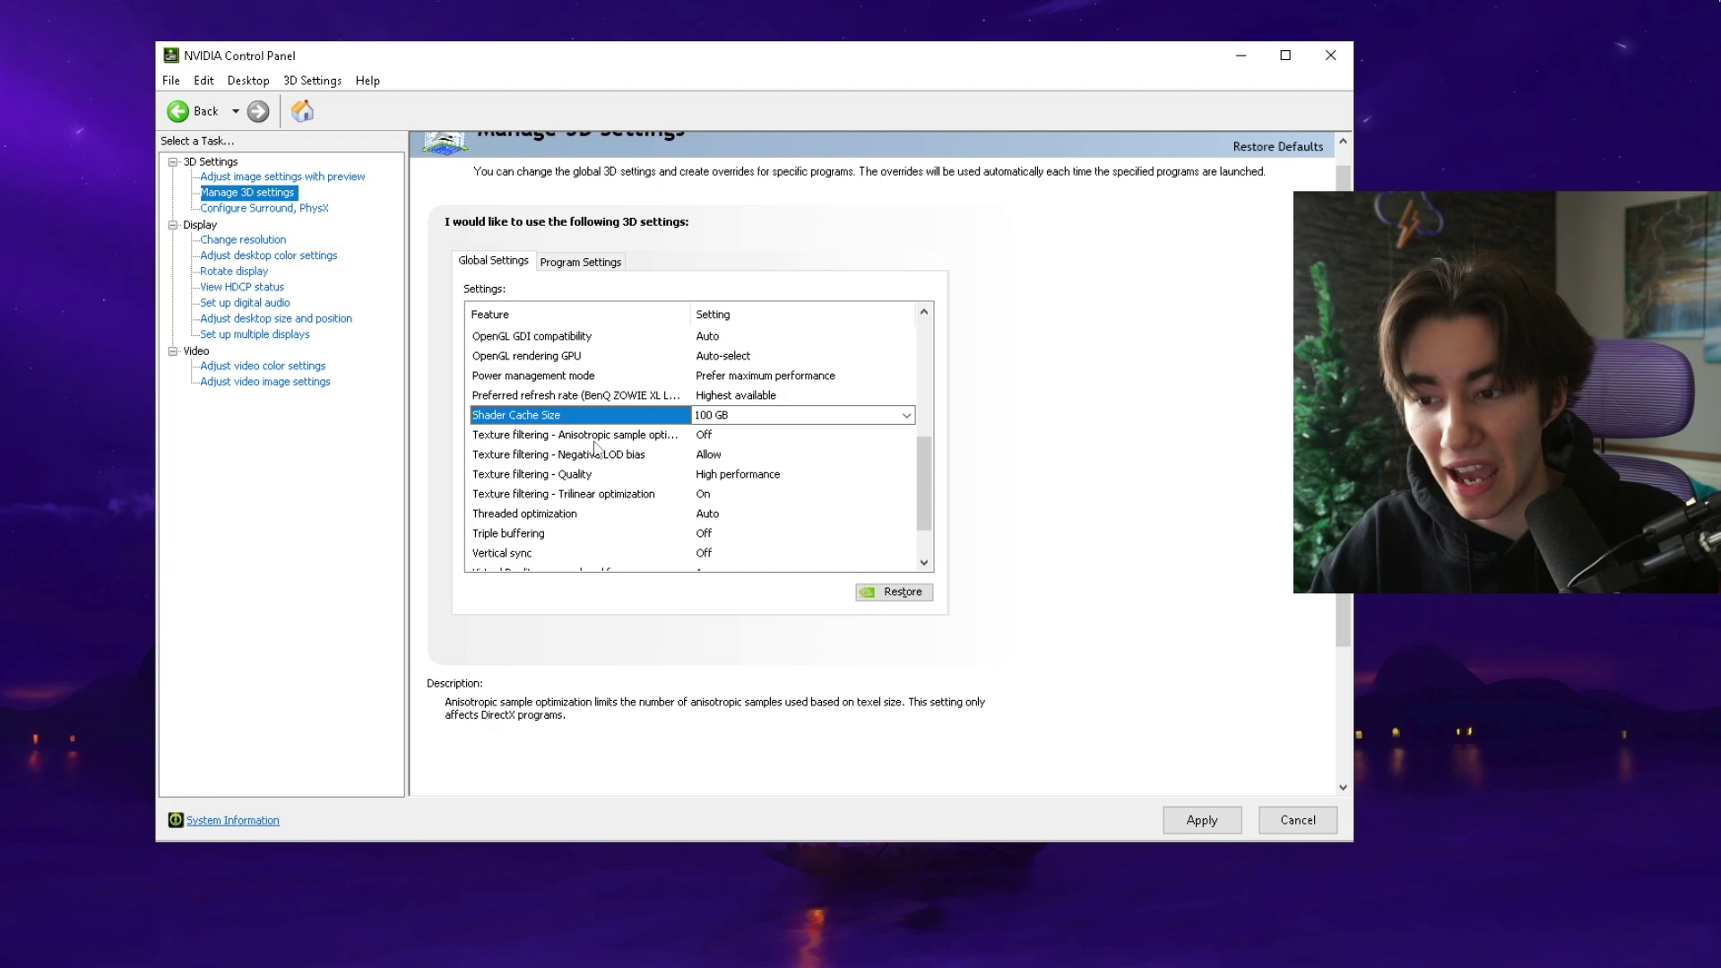
{"action": "left_click", "coordinate": [728, 435]}
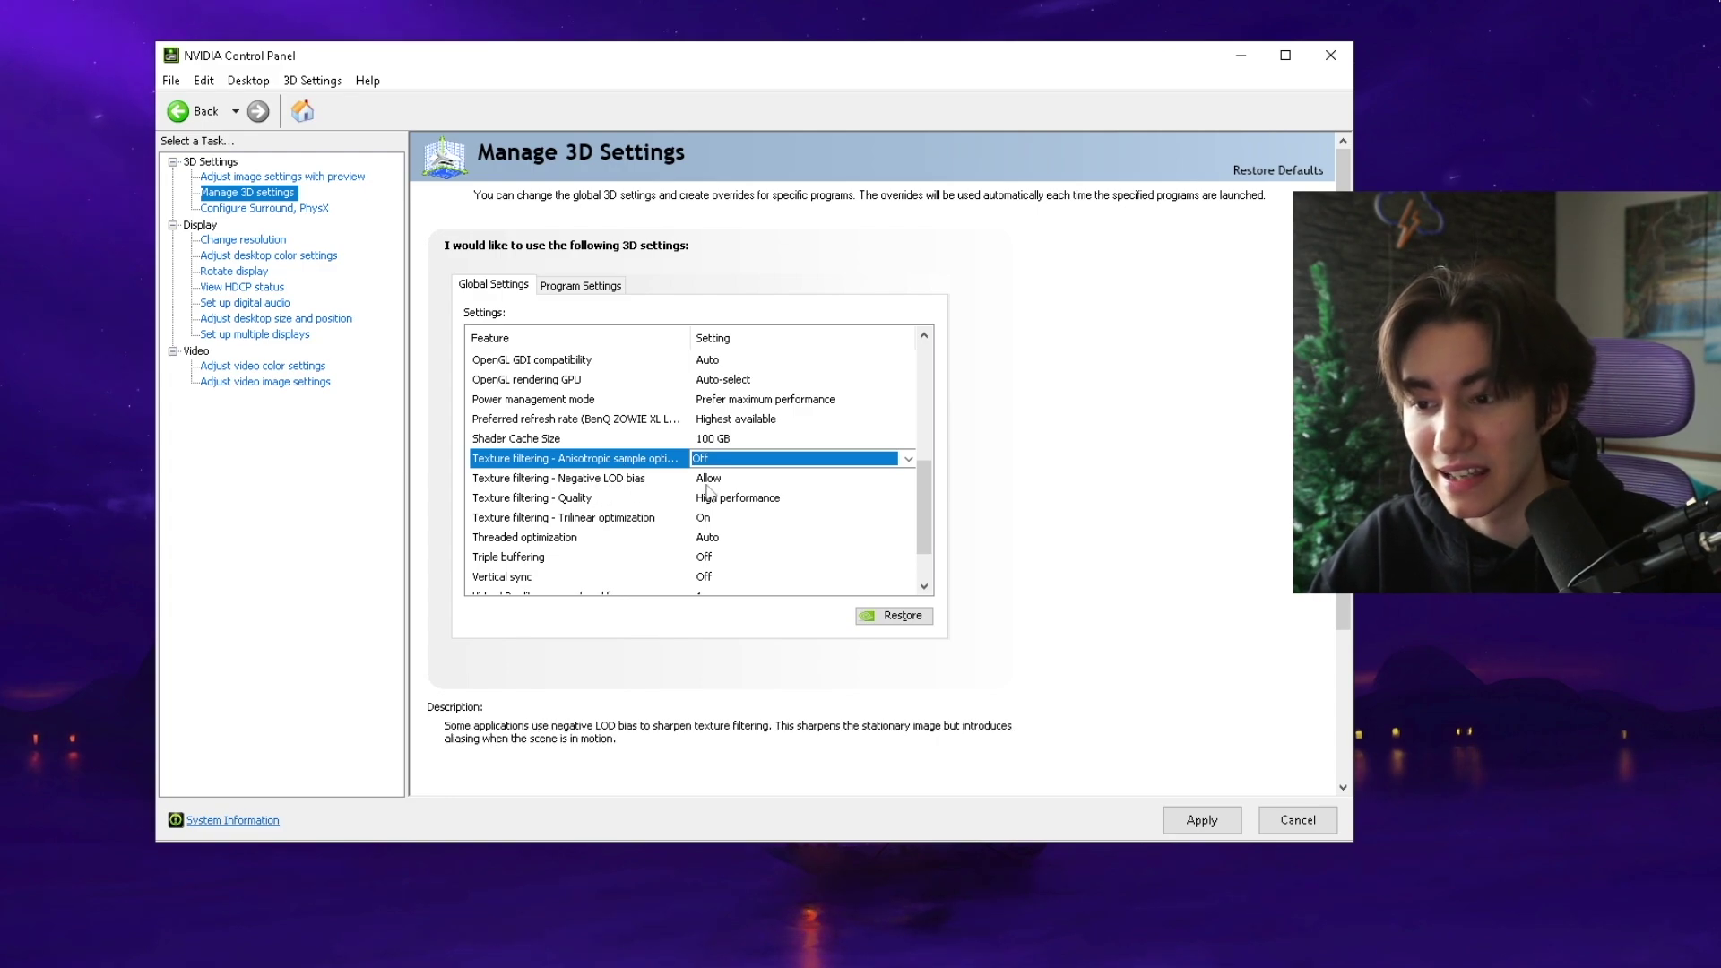
{"action": "left_click", "coordinate": [516, 478]}
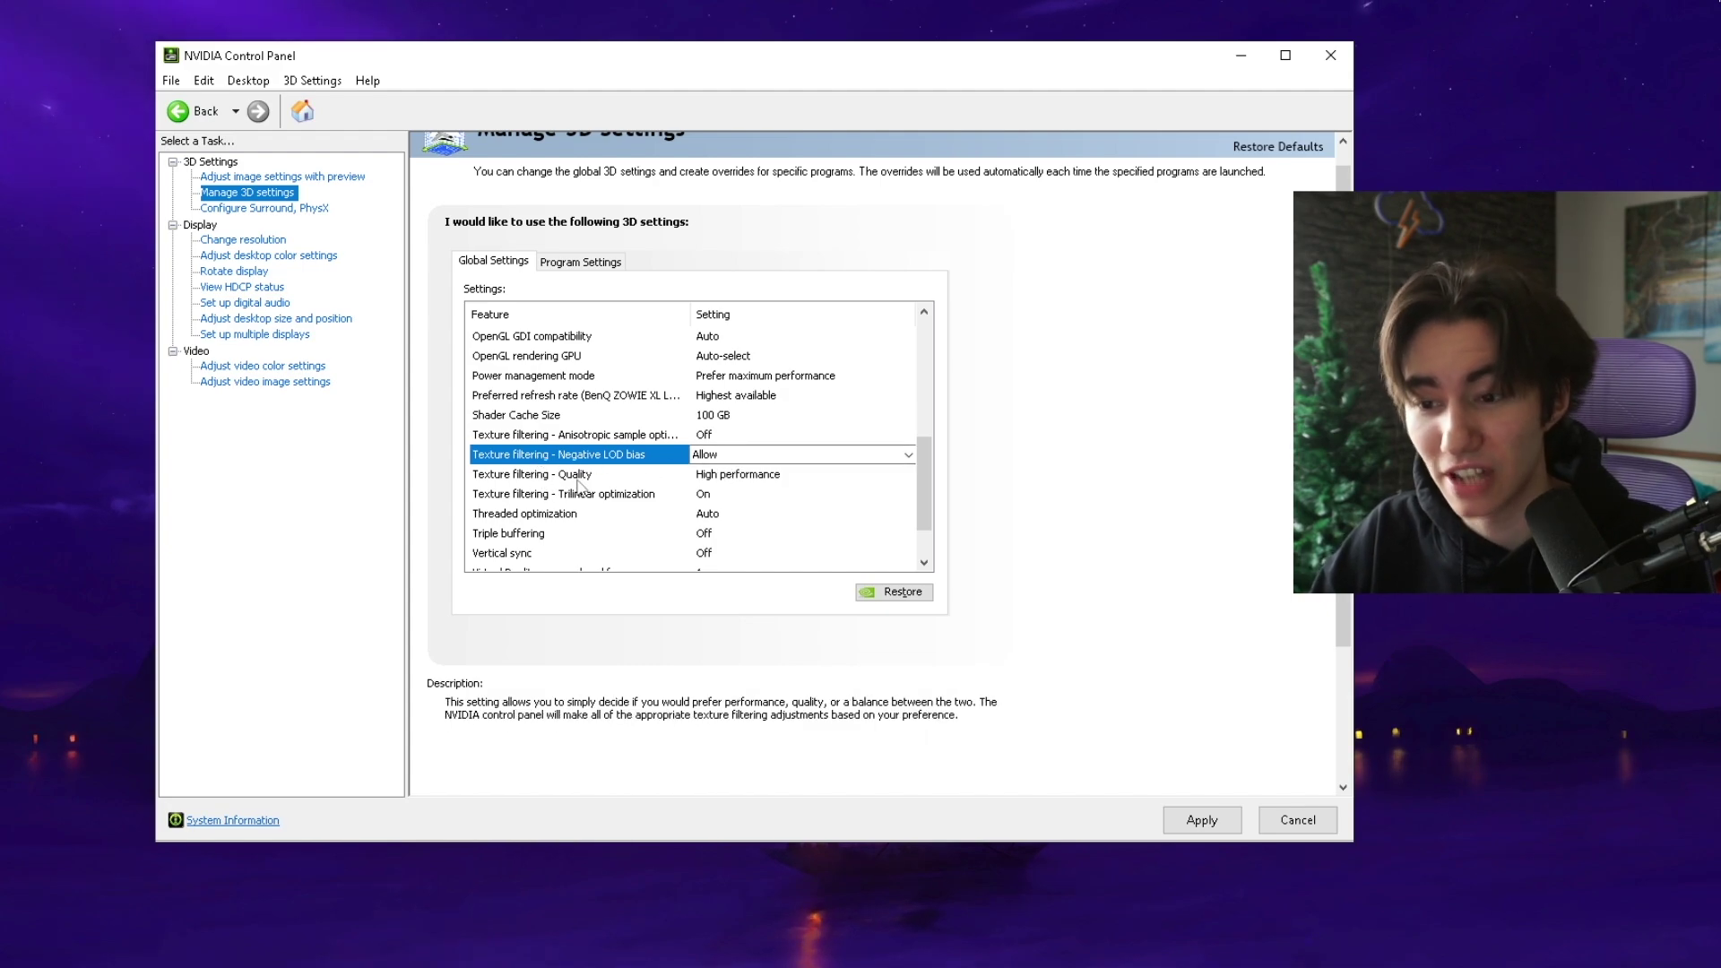
Set Texture filtering - Quality to High performance and leave Vertical sync Off
{"action": "left_click", "coordinate": [737, 476]}
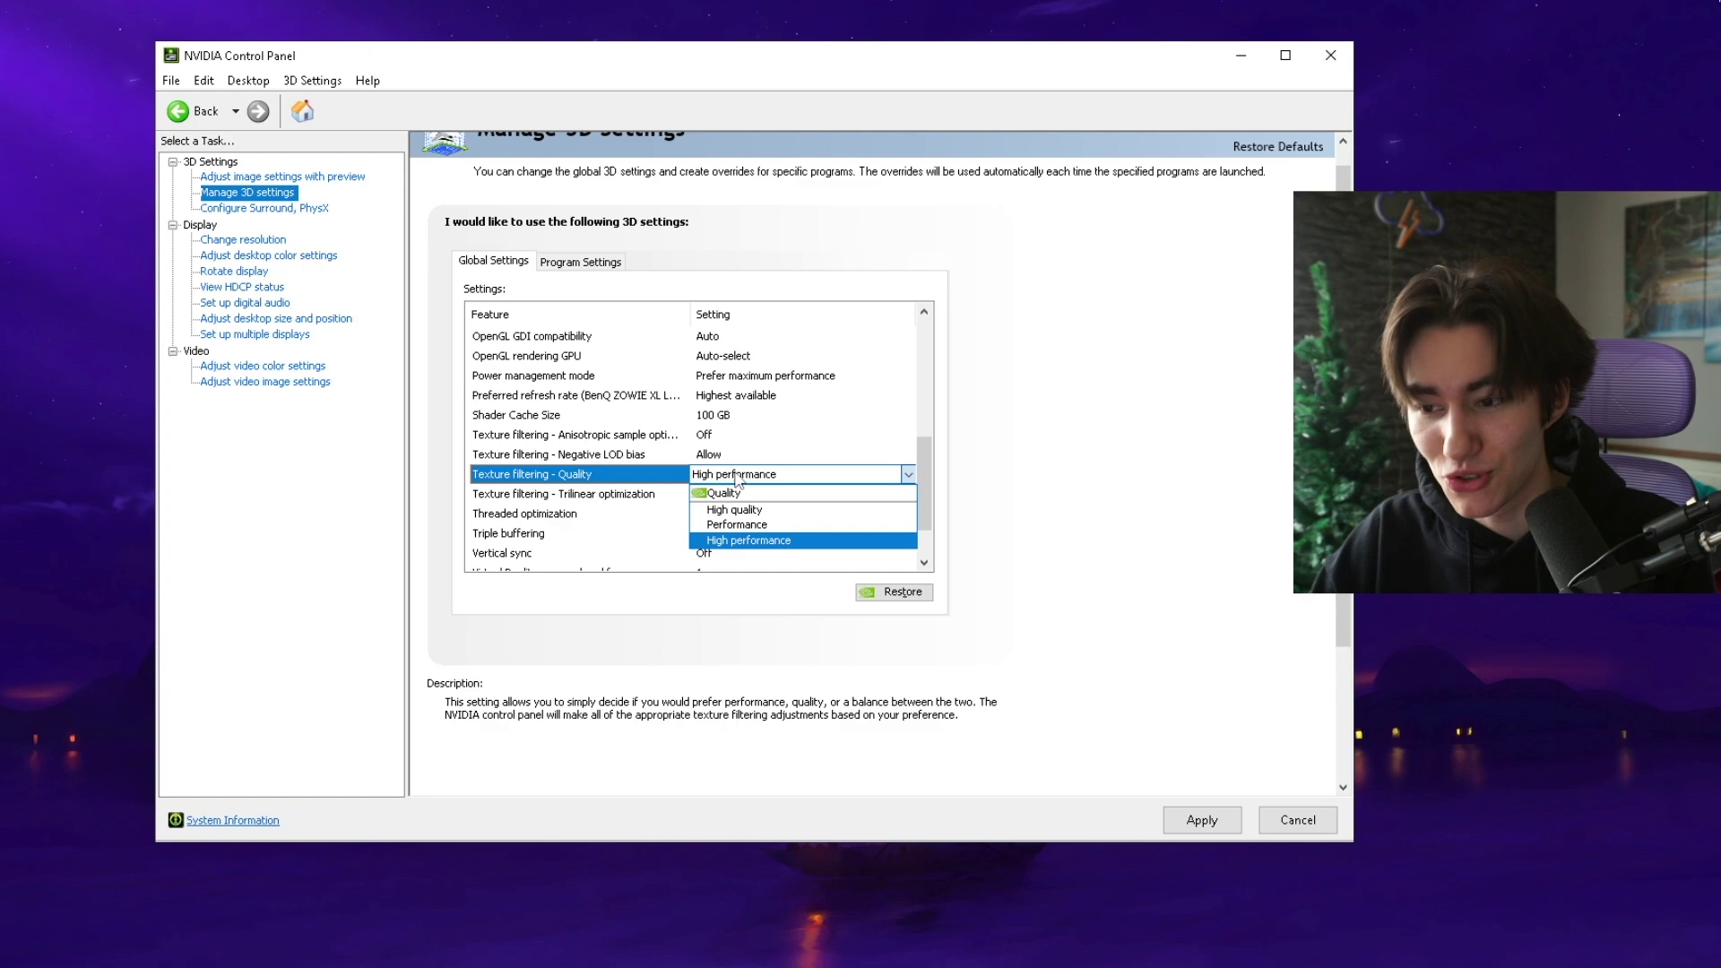
{"action": "left_click", "coordinate": [735, 541]}
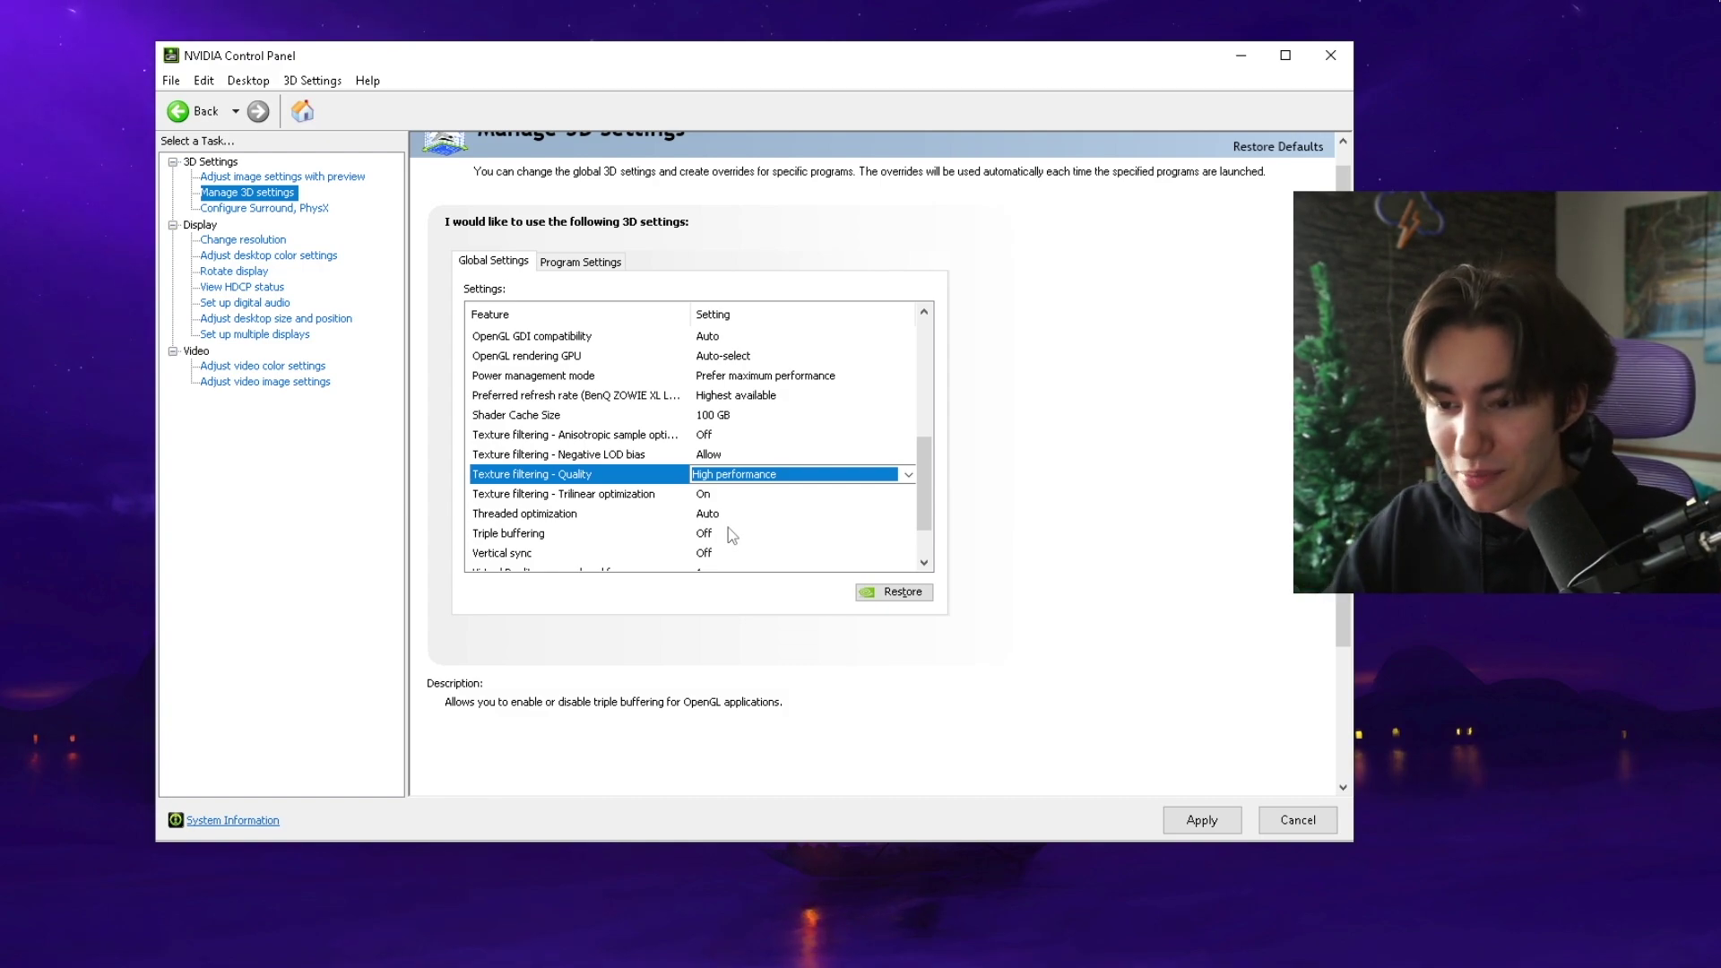
{"action": "left_click_drag", "start_coordinate": [924, 484], "coordinate": [923, 500]}
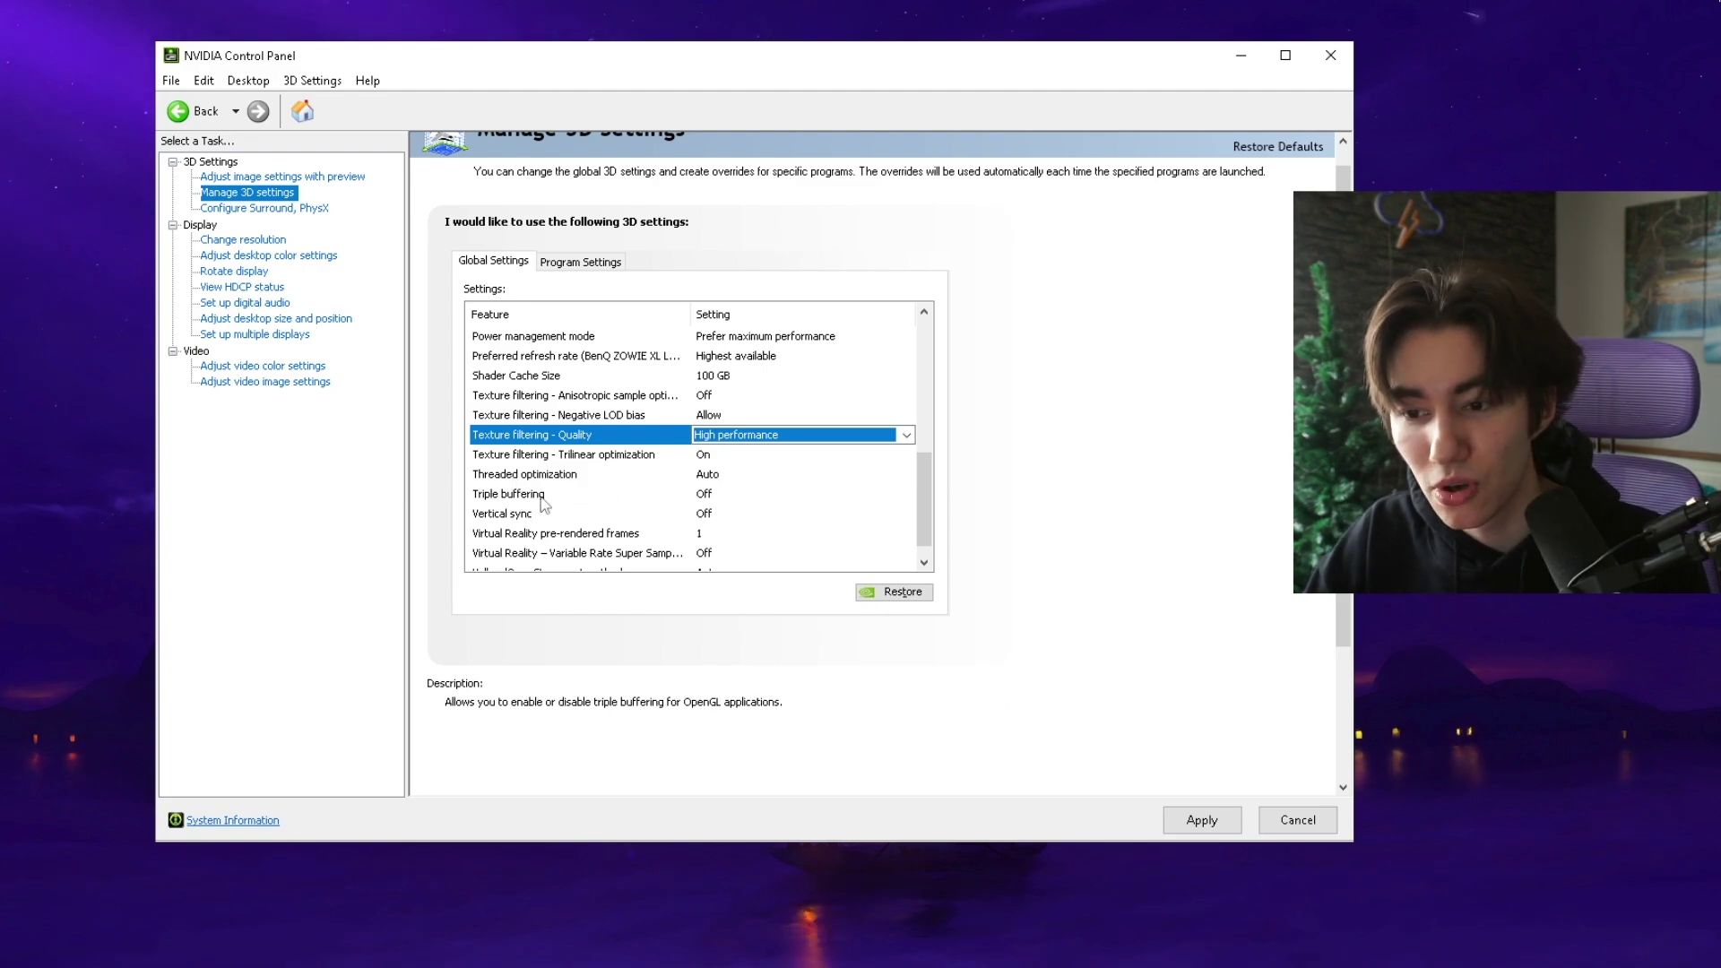
{"action": "left_click", "coordinate": [533, 513]}
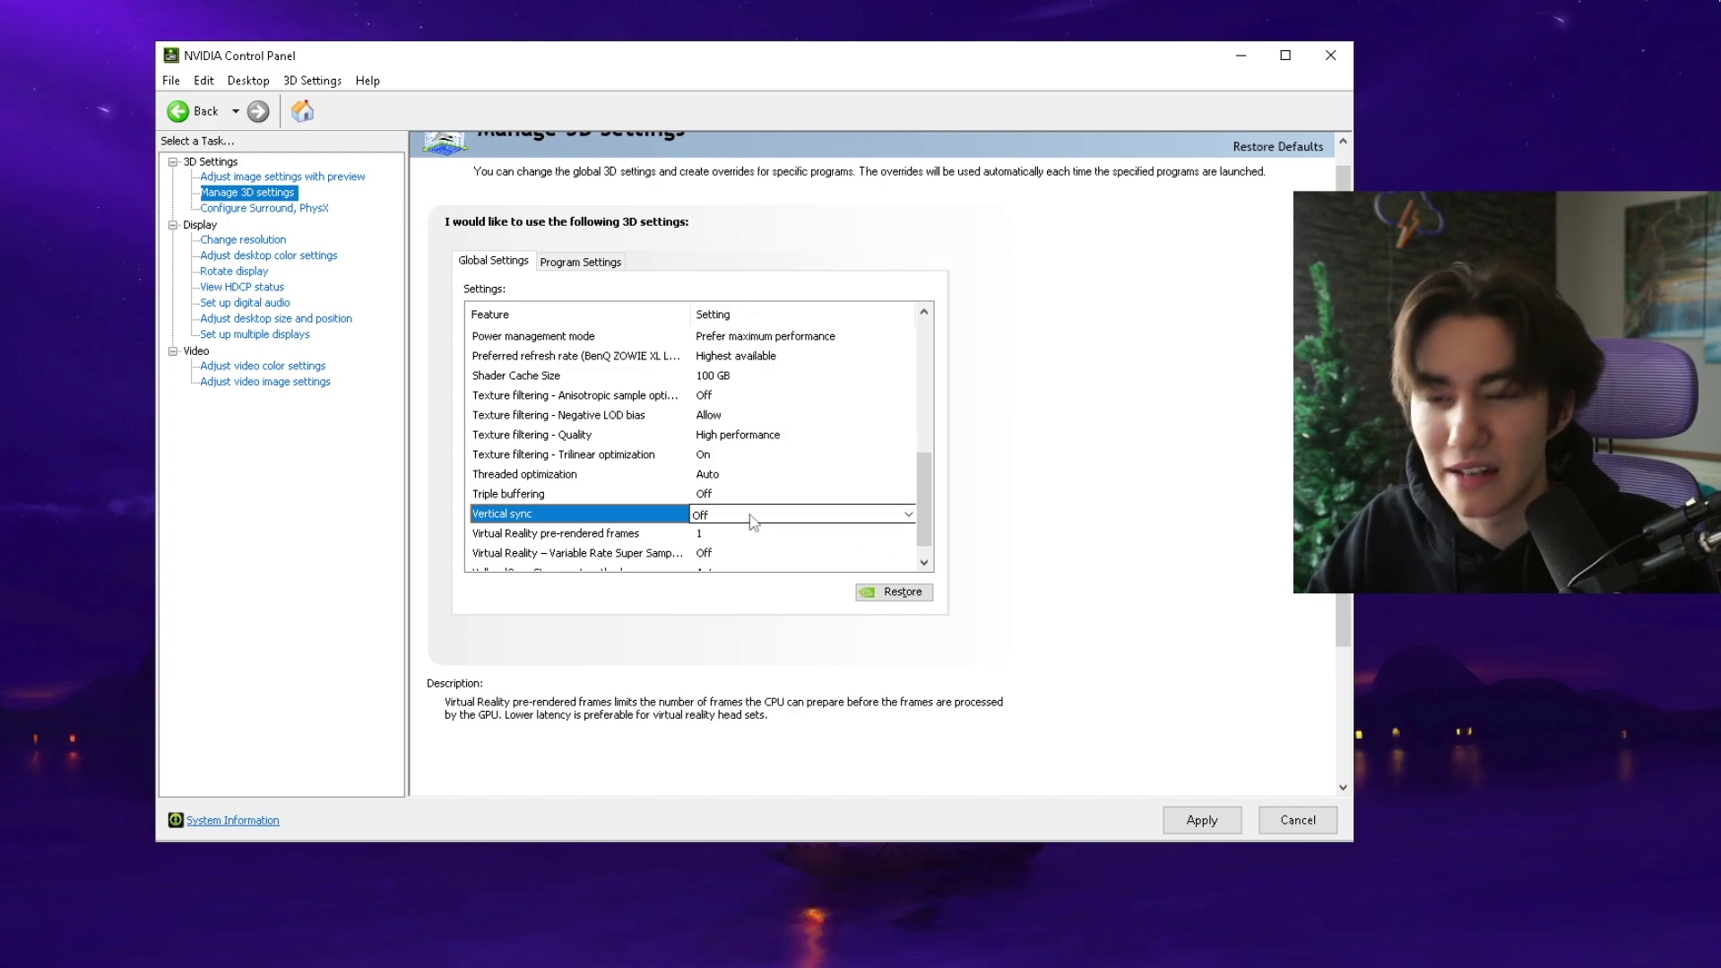
Apply the updated global 3D settings from the bottom of Manage 3D Settings
{"action": "scroll", "coordinate": [748, 522], "scroll_direction": "down", "scroll_amount": 1}
{"action": "mouse_move", "coordinate": [573, 563]}
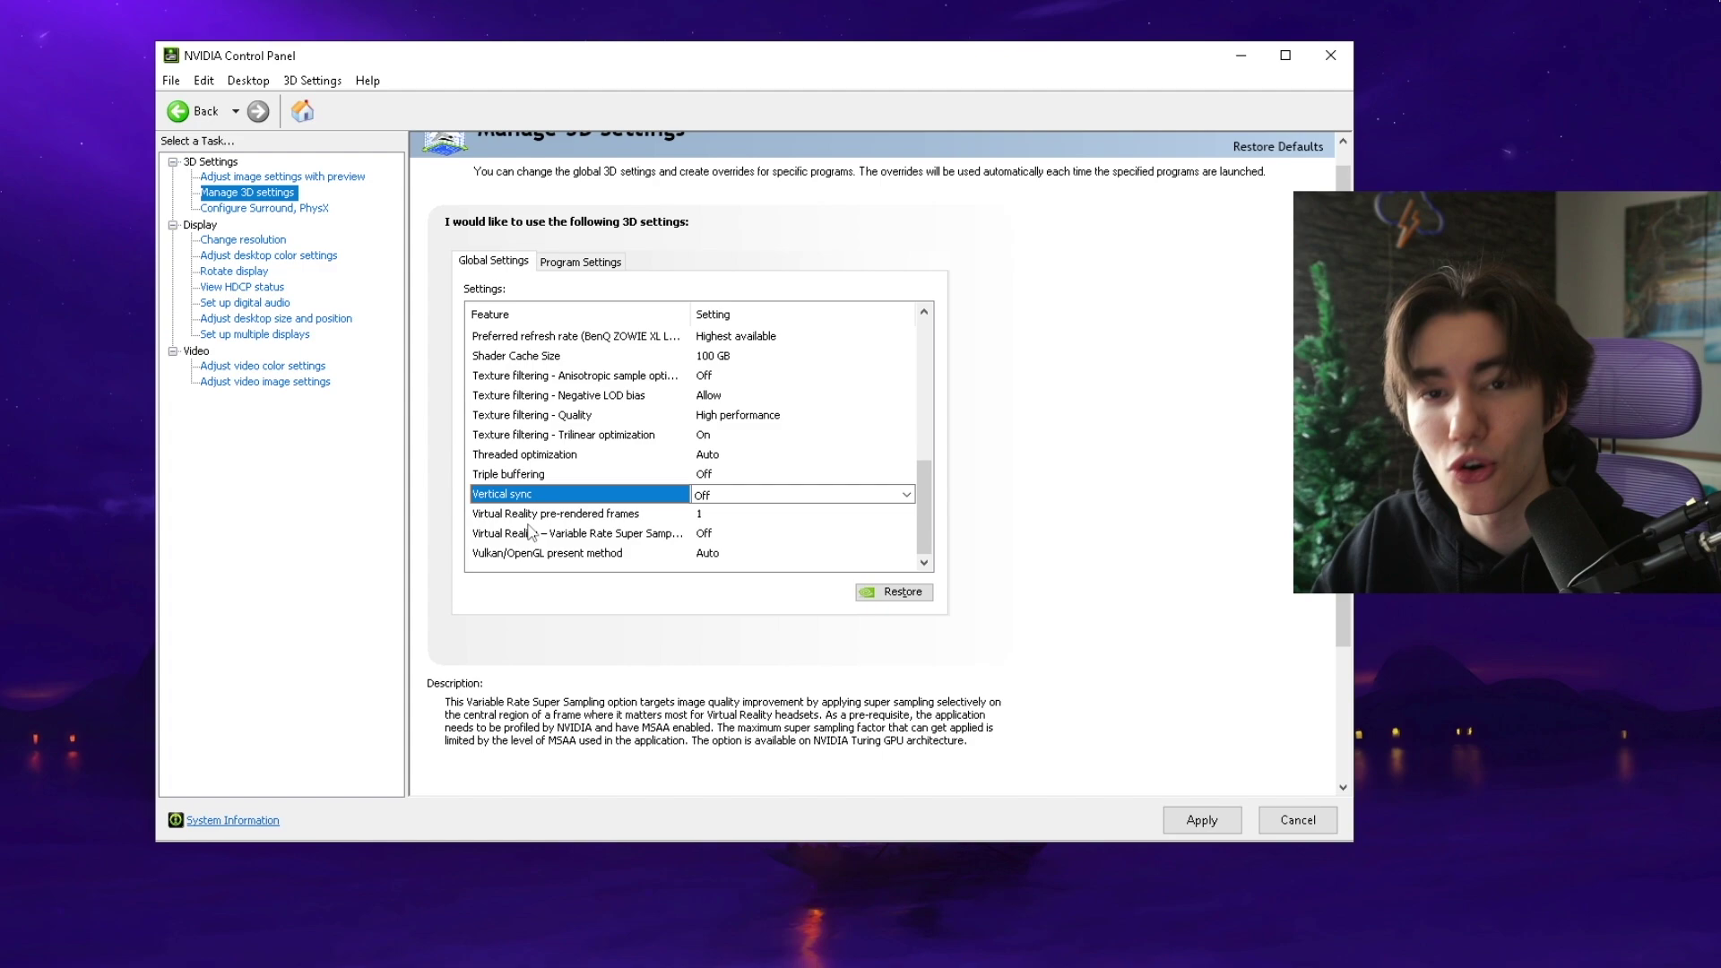
{"action": "left_click", "coordinate": [1205, 821]}
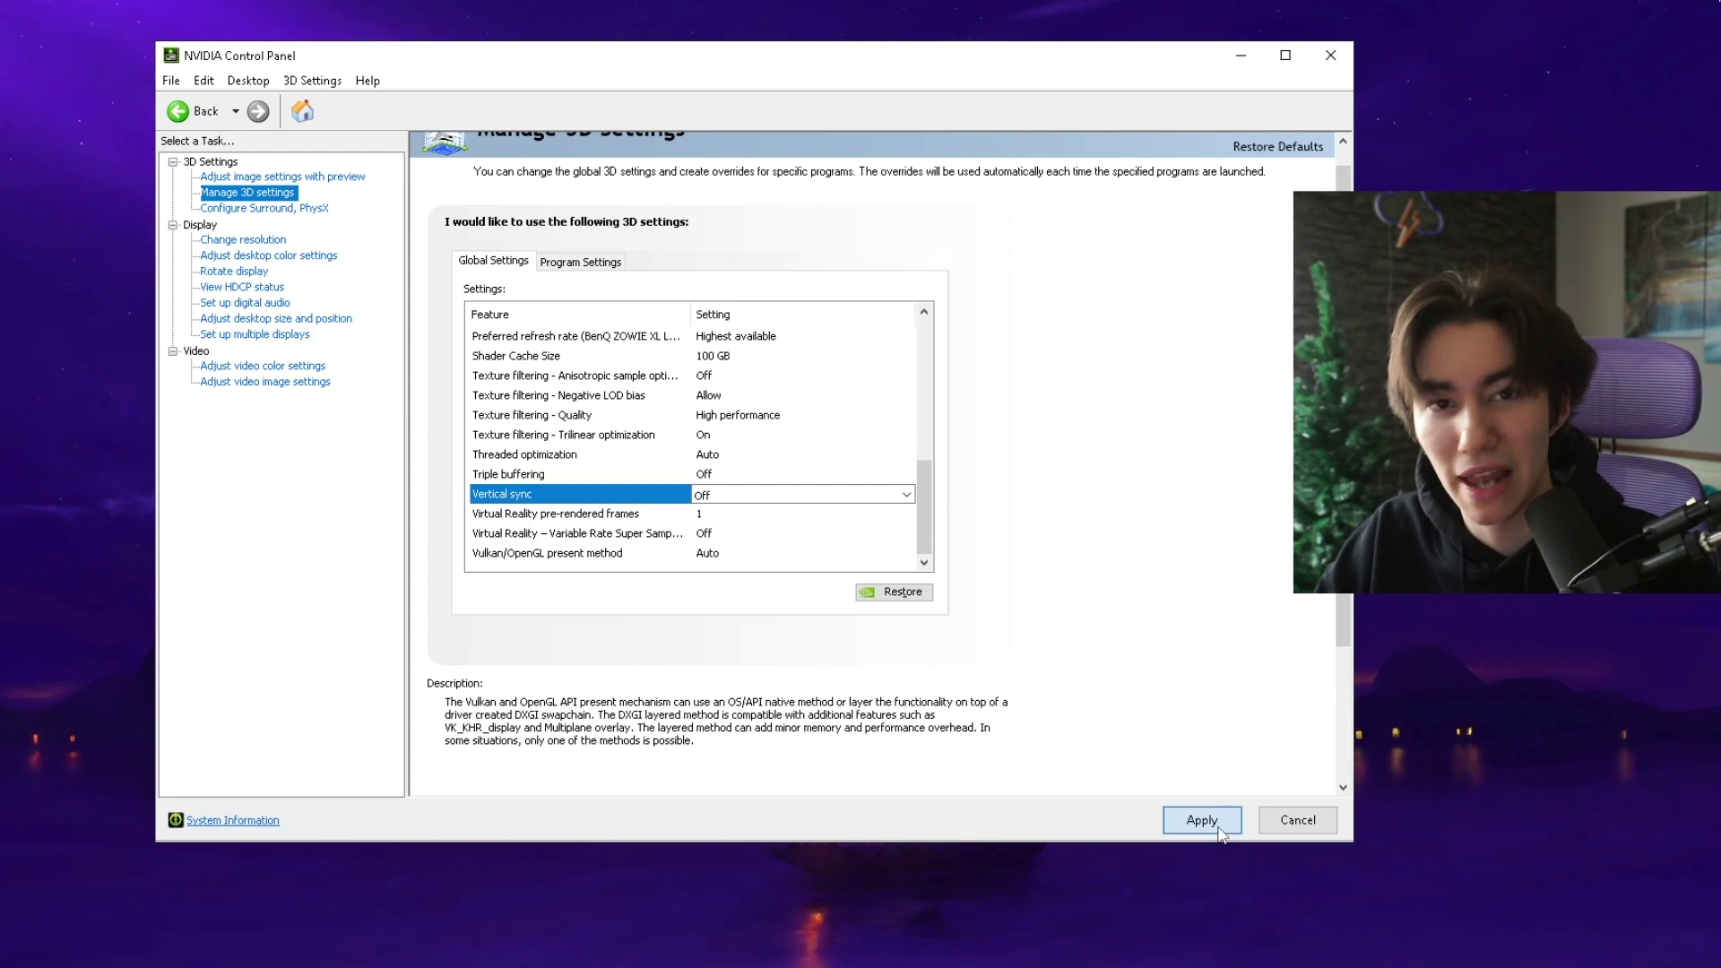
On the Change Resolution page, set the 1920 × 1080 display's refresh rate to 360Hz
{"action": "left_click", "coordinate": [236, 242]}
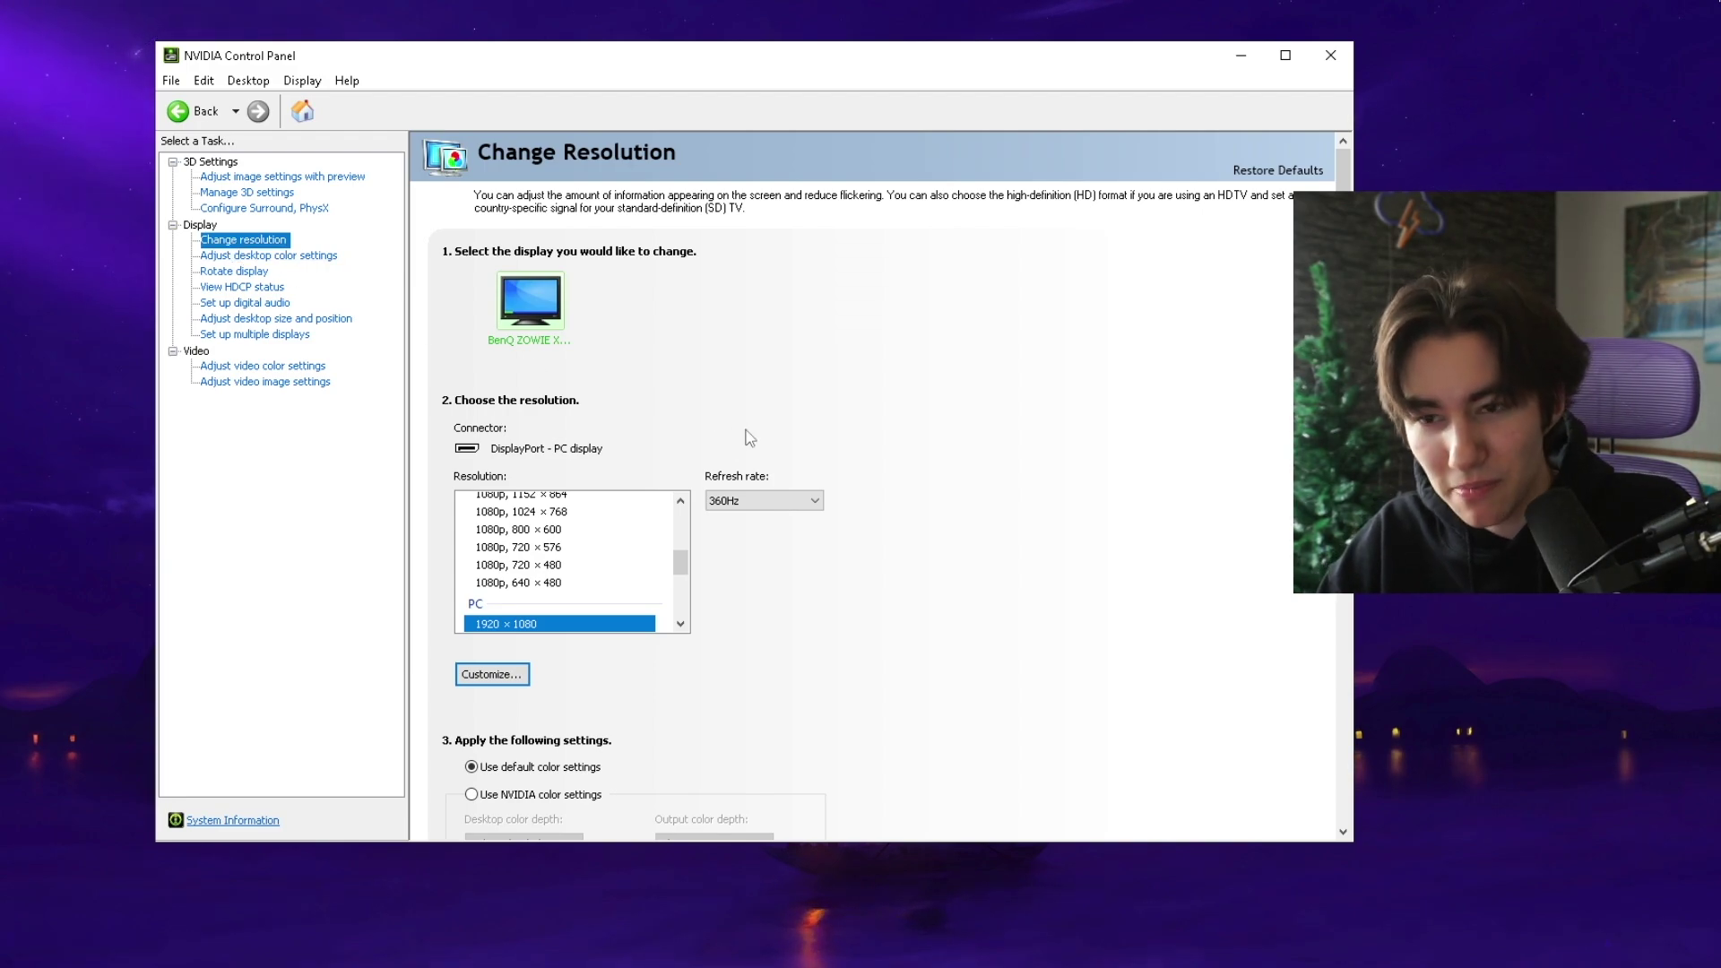
{"action": "left_click", "coordinate": [762, 509]}
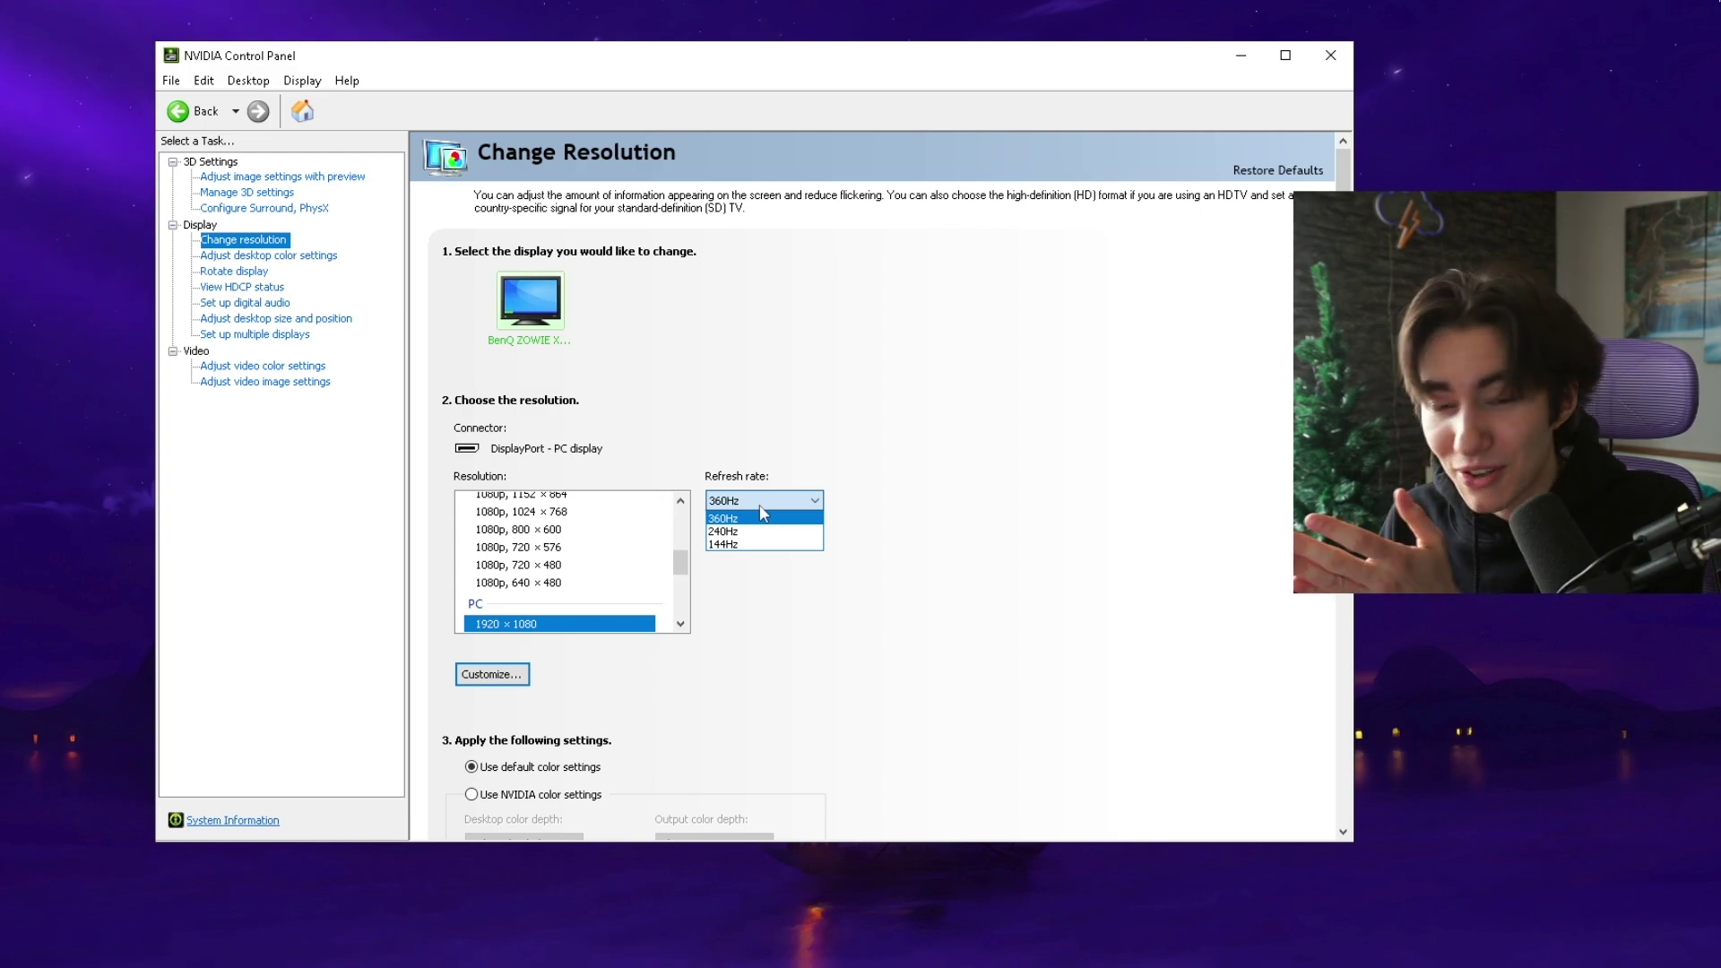
{"action": "left_click", "coordinate": [735, 519]}
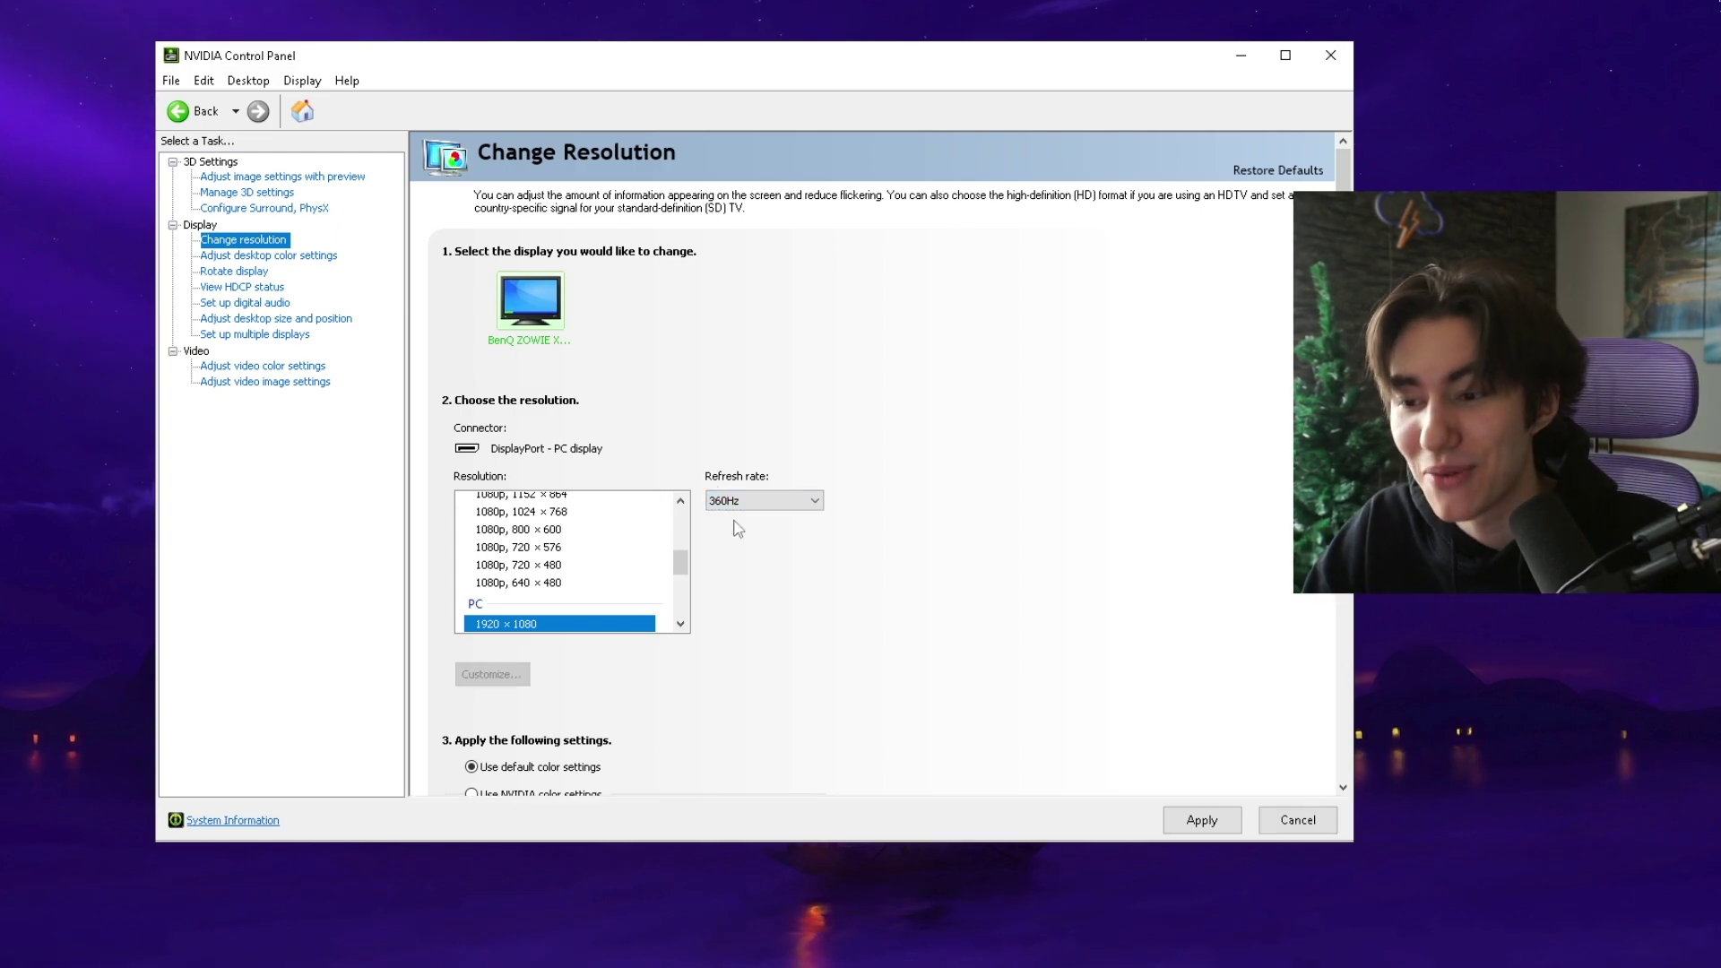
Go to the Adjust desktop color settings page to reach the Digital vibrance slider
{"action": "left_click", "coordinate": [269, 258]}
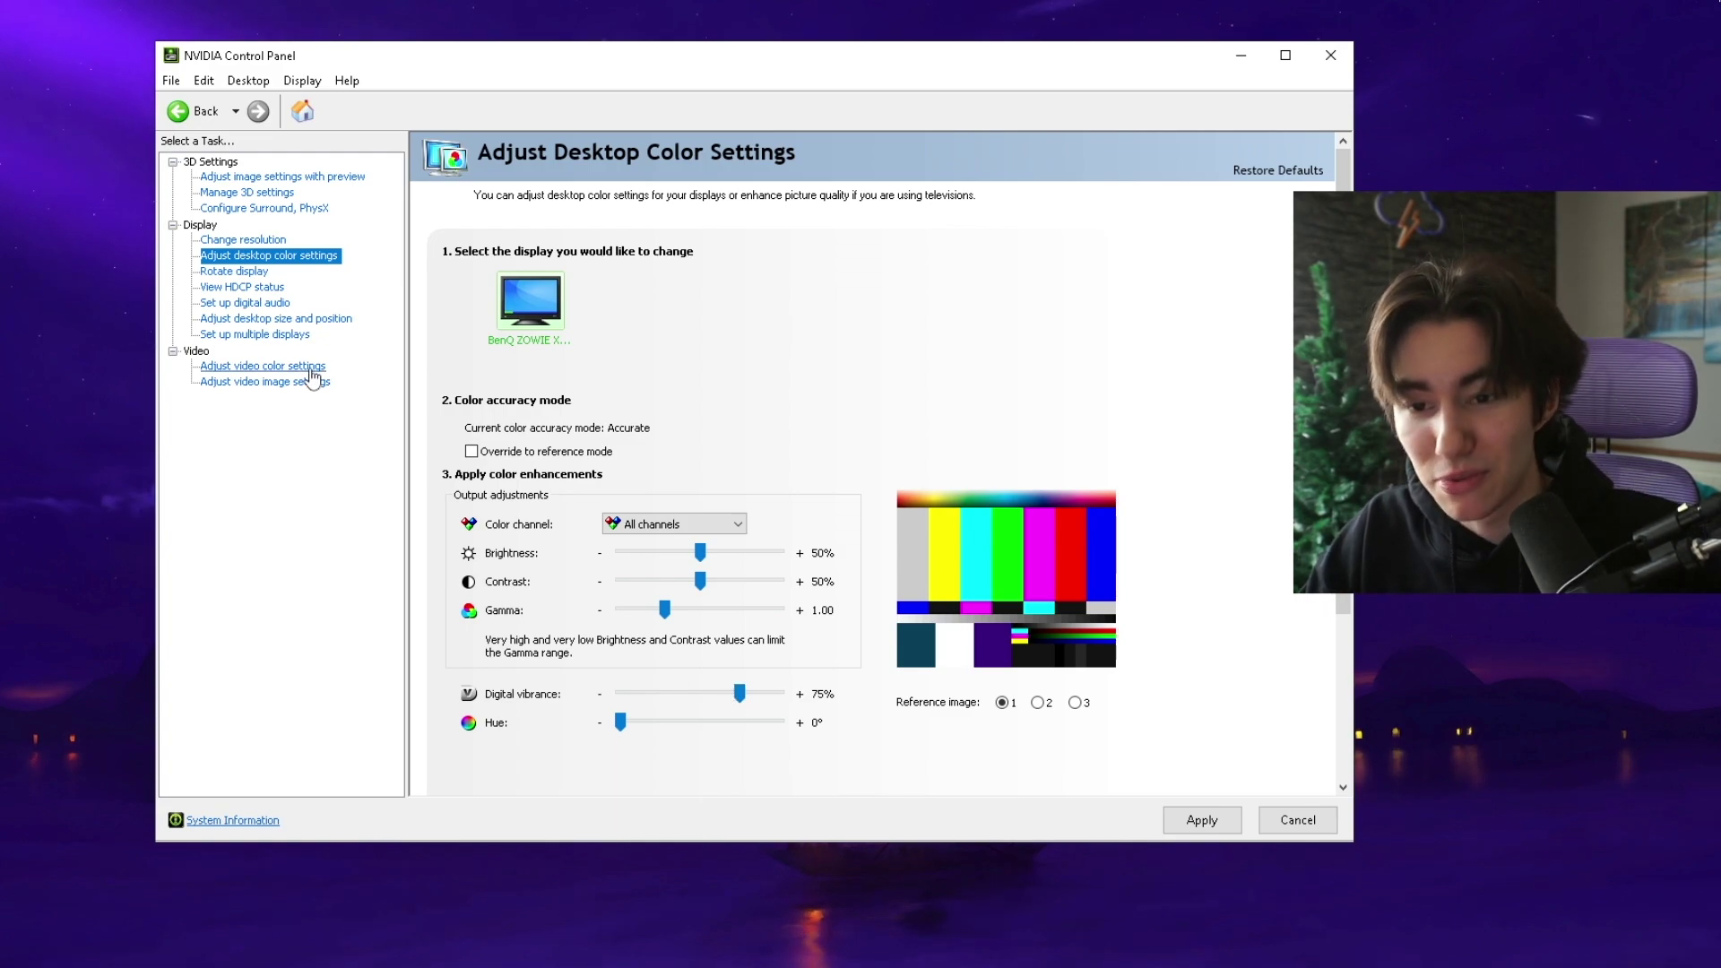
Use NVIDIA video color settings with Saturation 75%, apply them, and keep the changes
{"action": "left_click", "coordinate": [254, 367]}
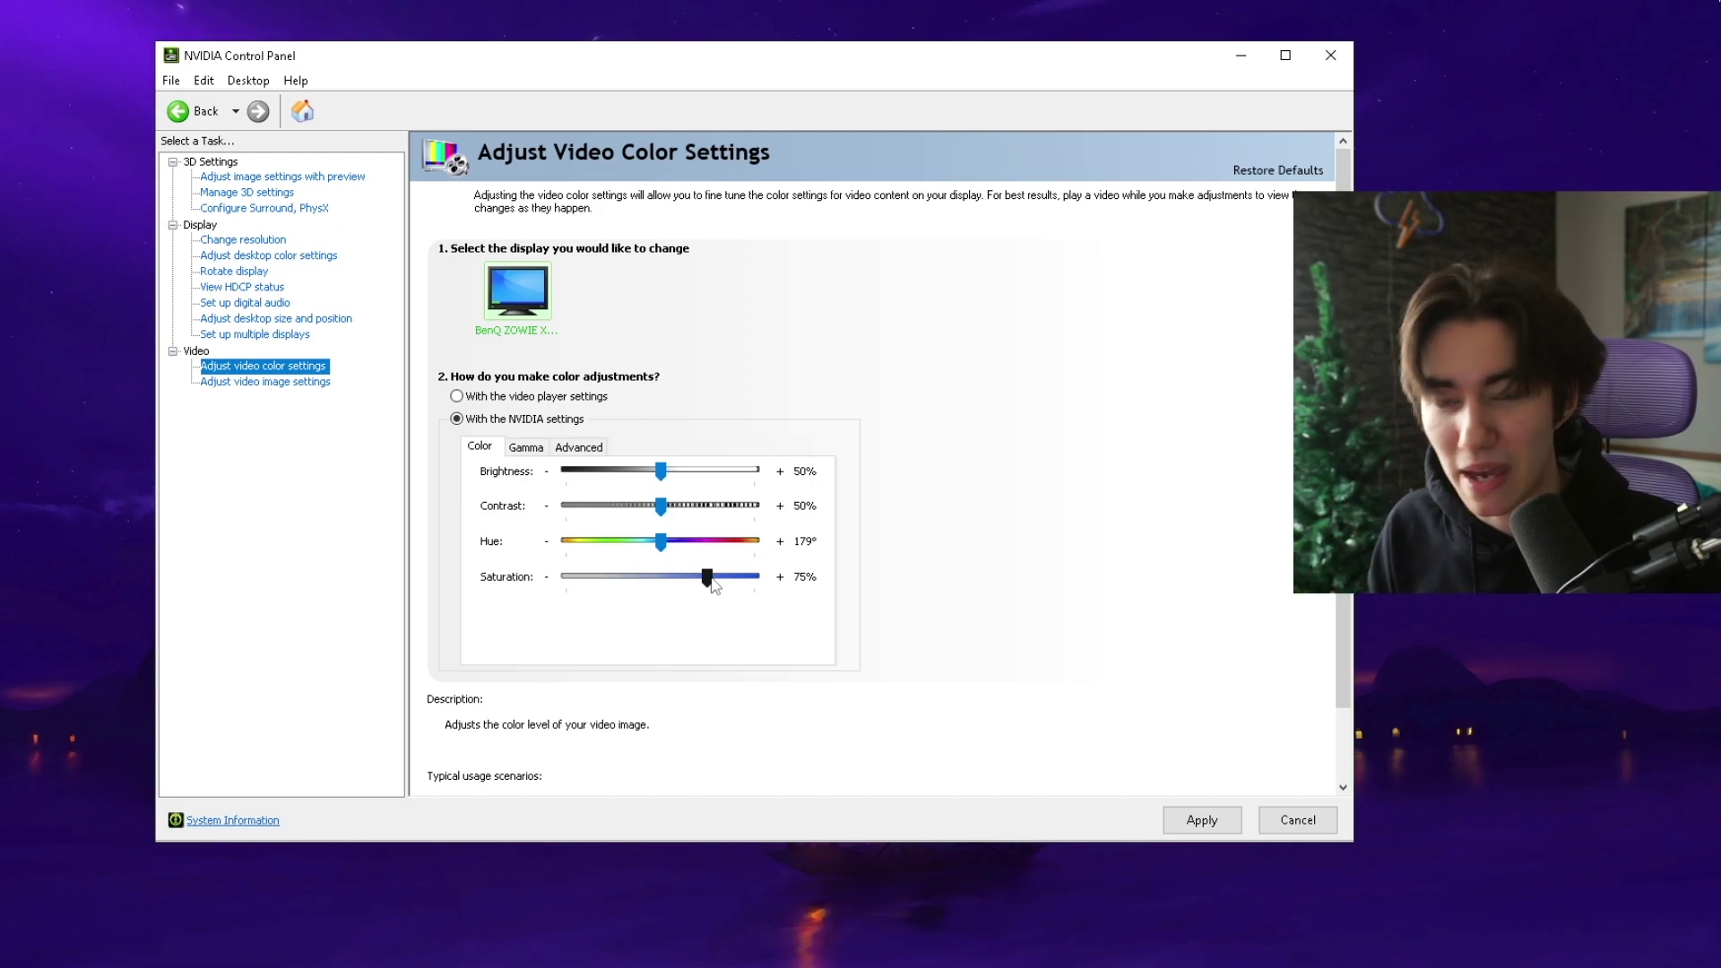
{"action": "key", "text": "Return"}
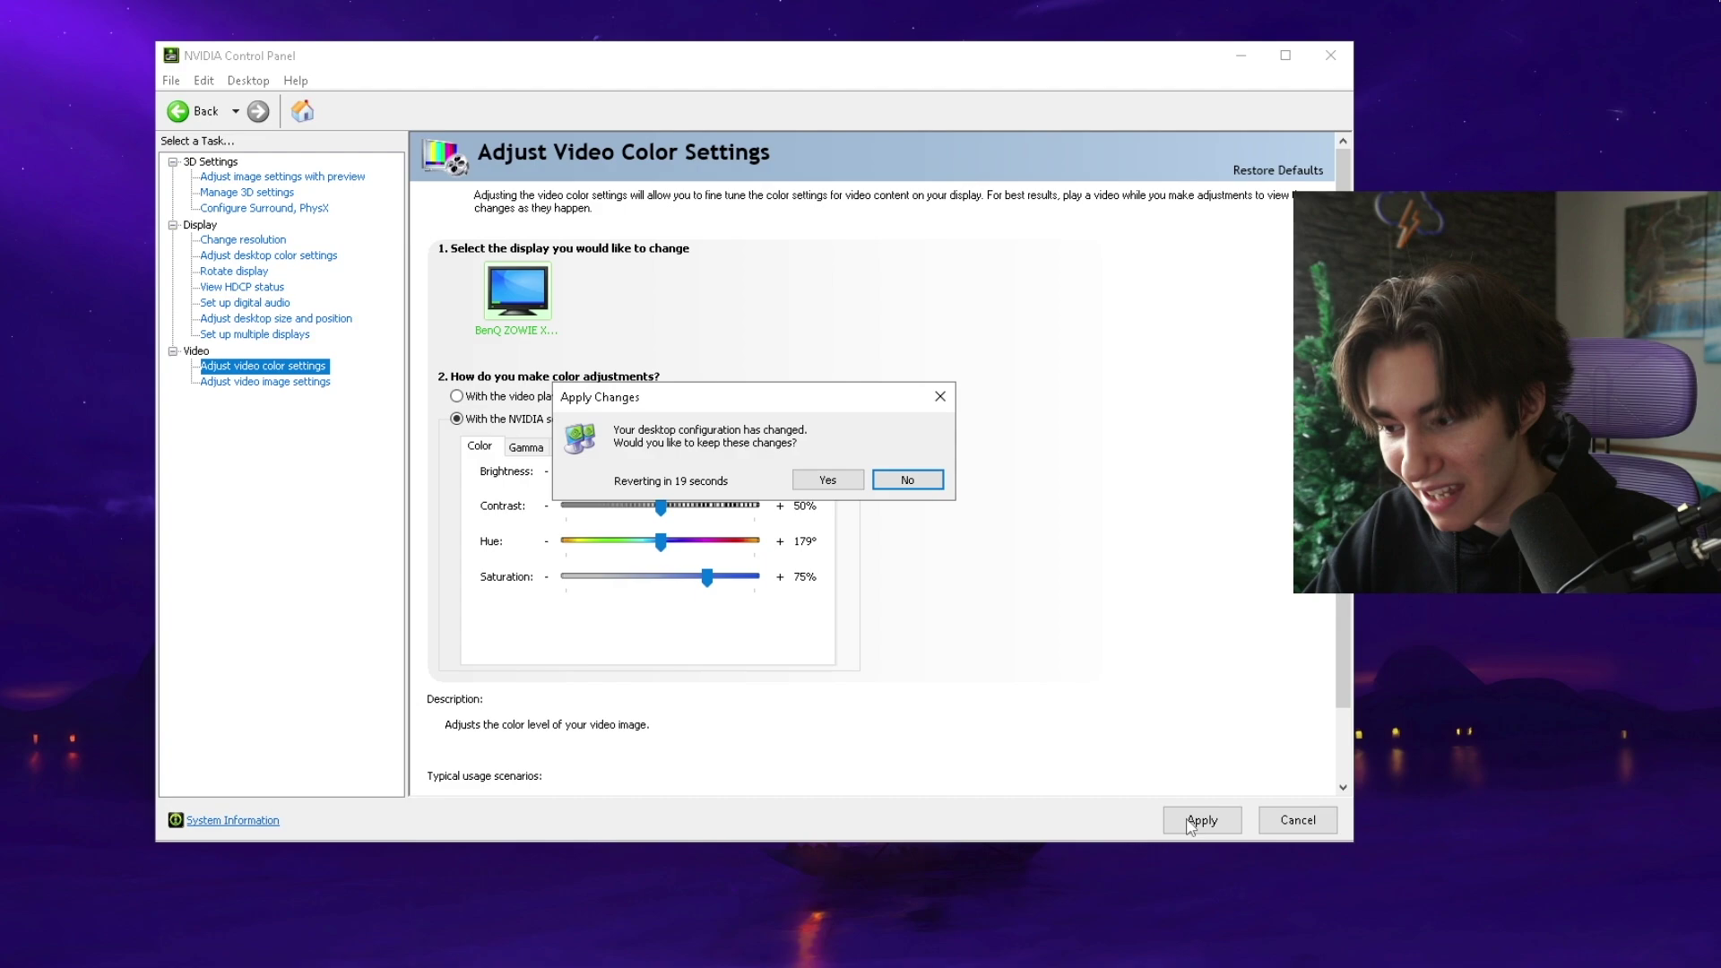
{"action": "left_click", "coordinate": [825, 481]}
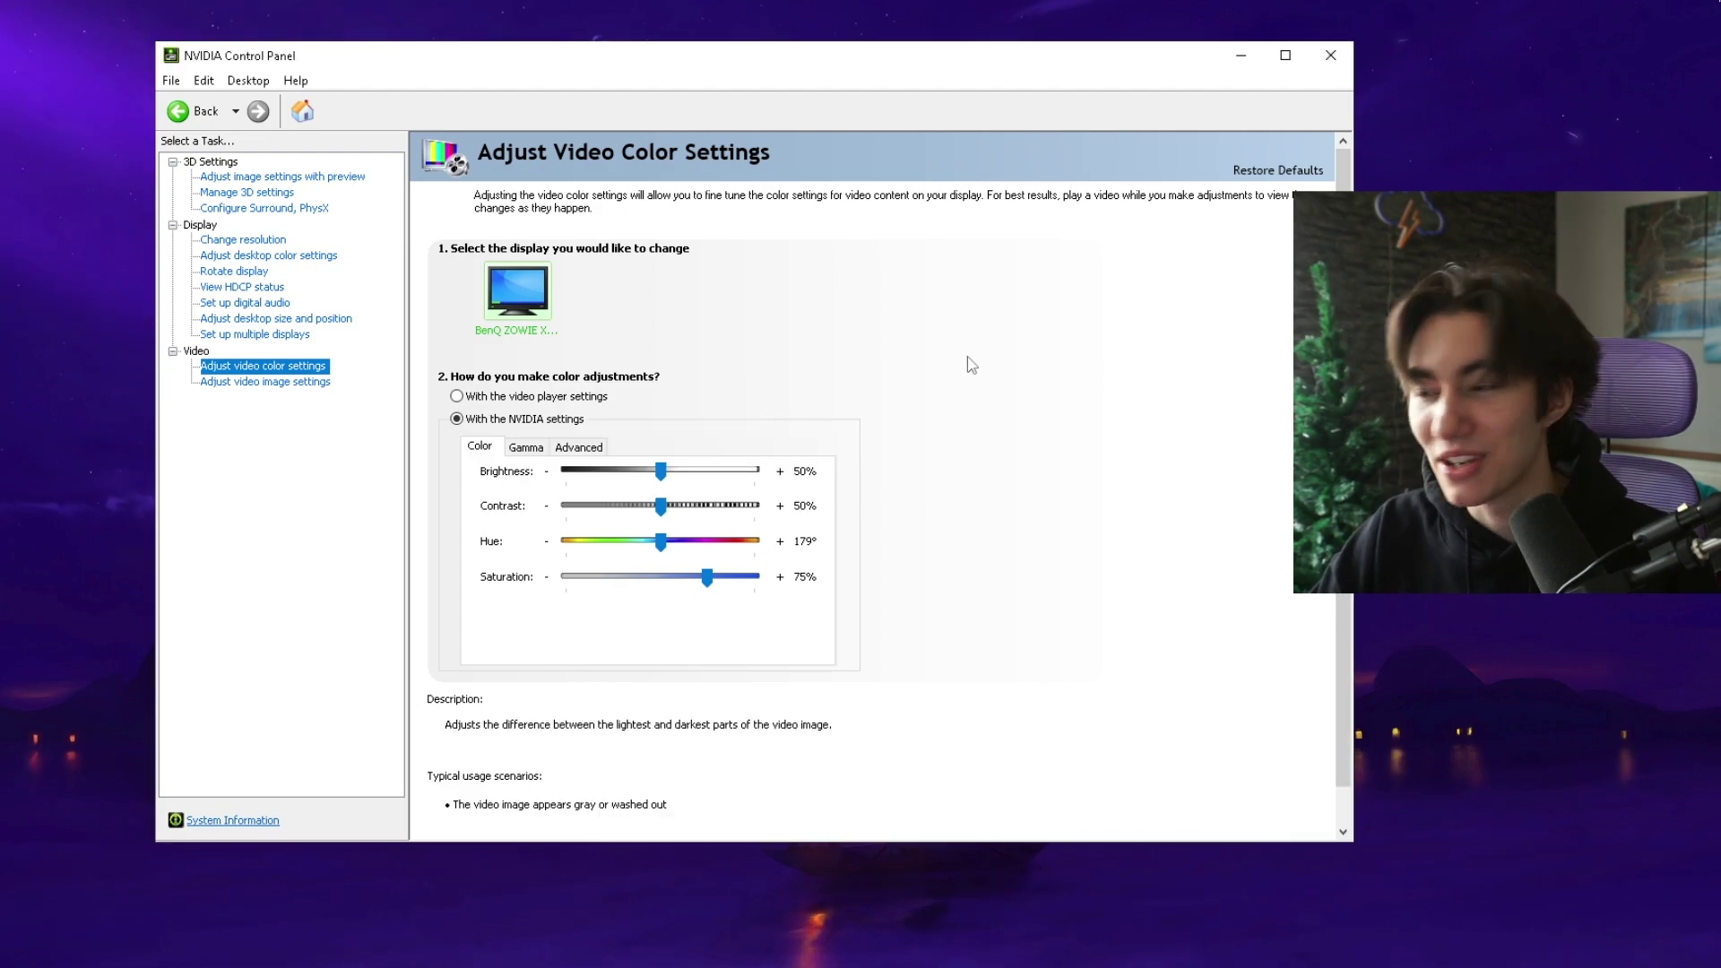